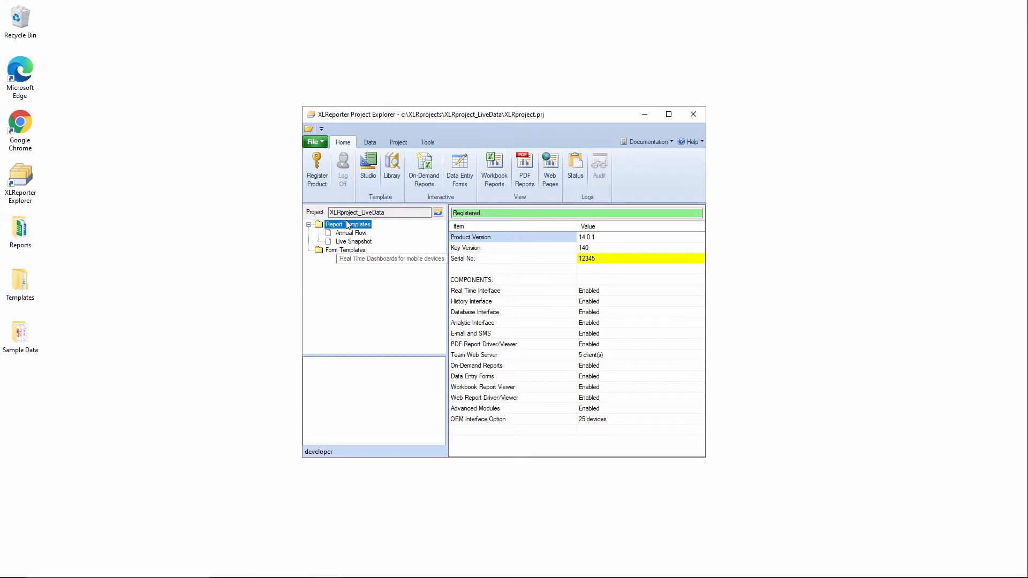
Open Template Studio and create a blank .xlsx report template named "Daily Events Log", described as "log of each machine cycle over the day".
left_click(368, 172)
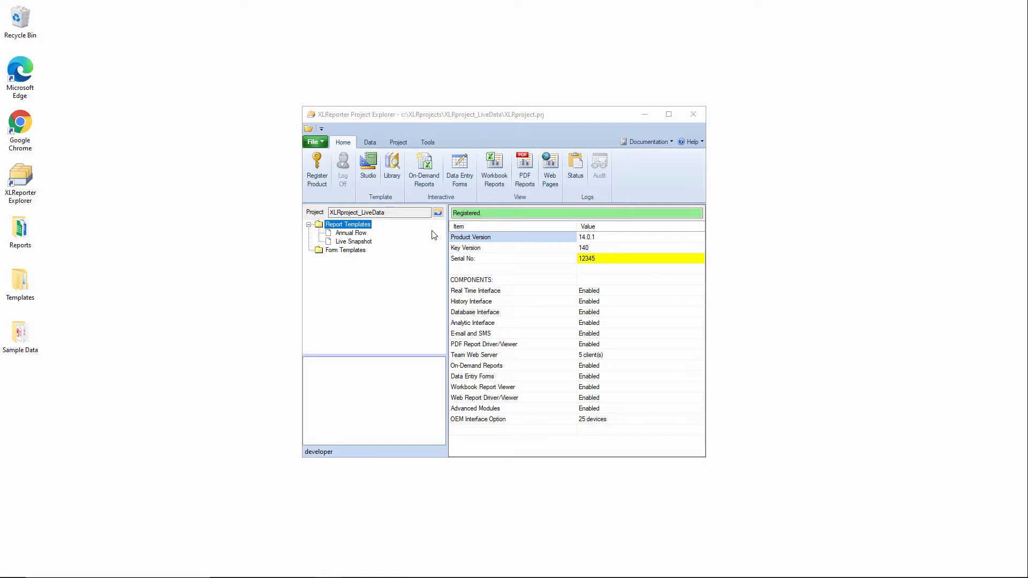
left_click(732, 137)
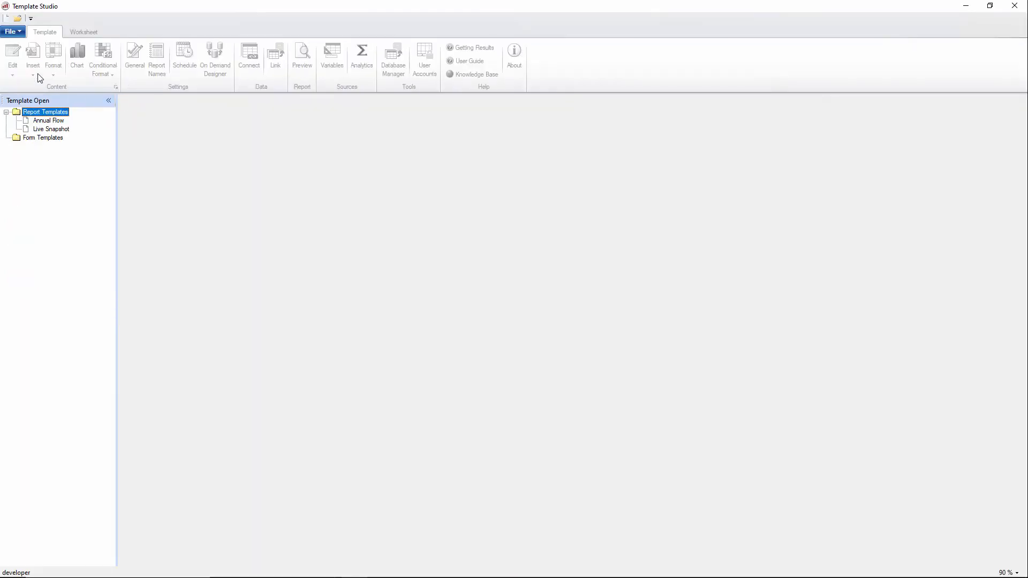
left_click(20, 33)
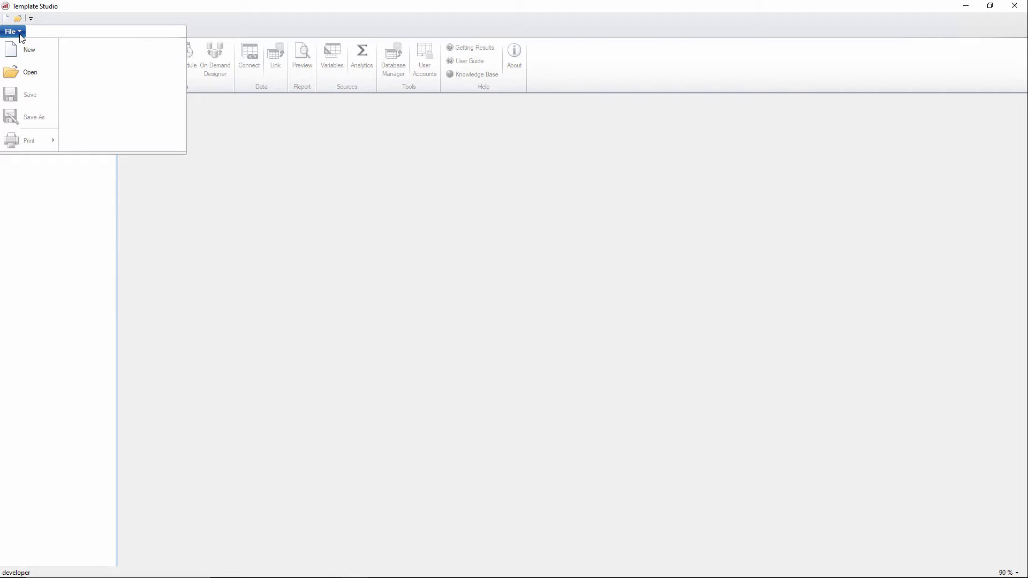
left_click(30, 50)
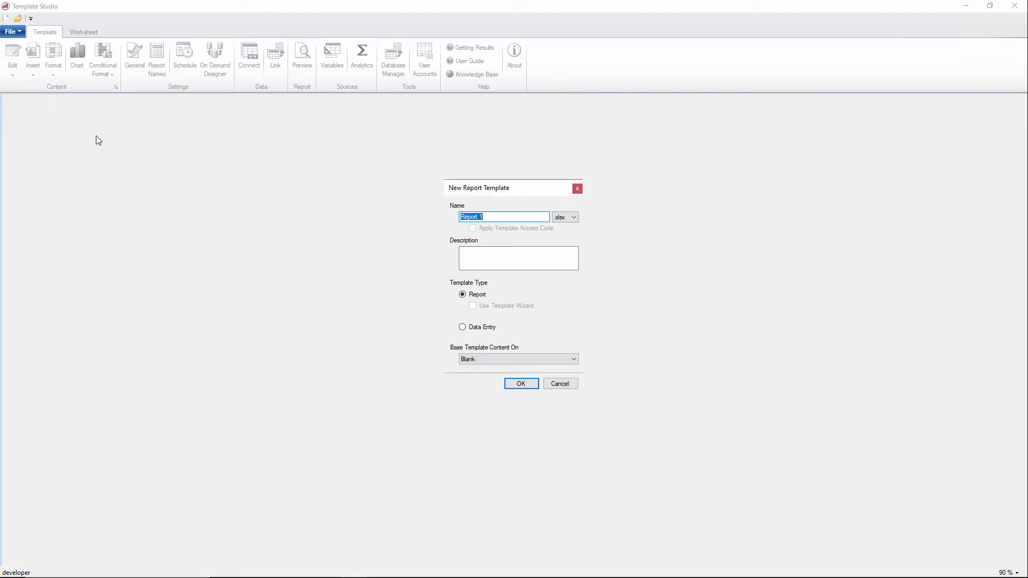
type("Daily Events Log")
left_click(461, 262)
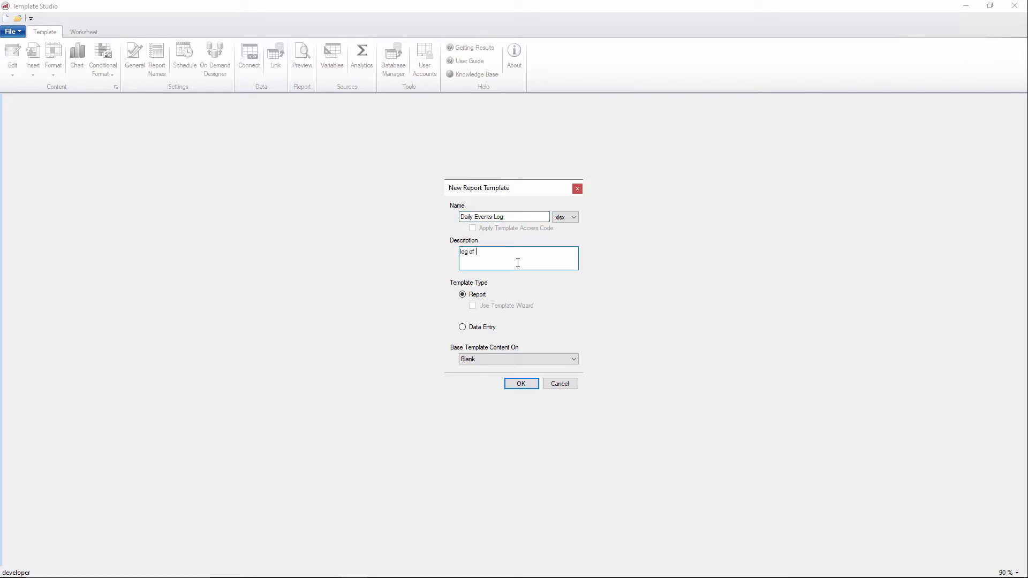
type("log of each machine cycle over theday")
left_click(522, 385)
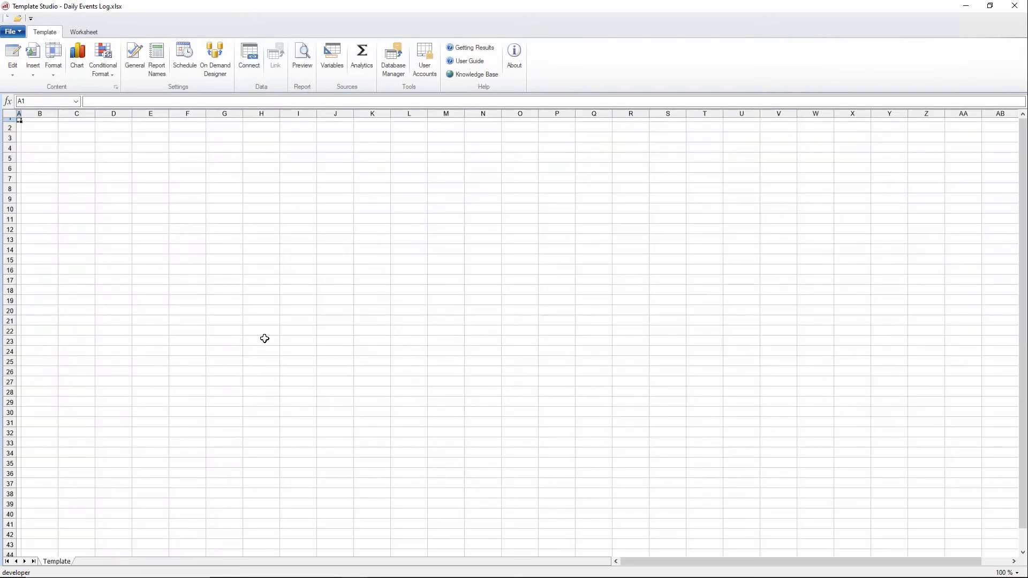
Start a data connection at cell B7 and add all Online Mixer tags to a new XLR_DA real-time values group.
left_click(49, 182)
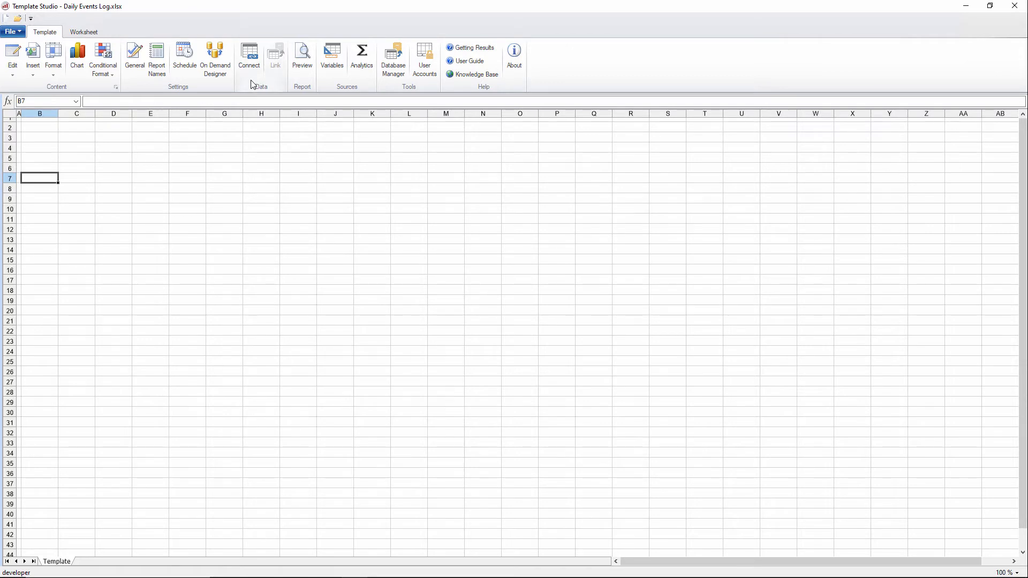
left_click(255, 62)
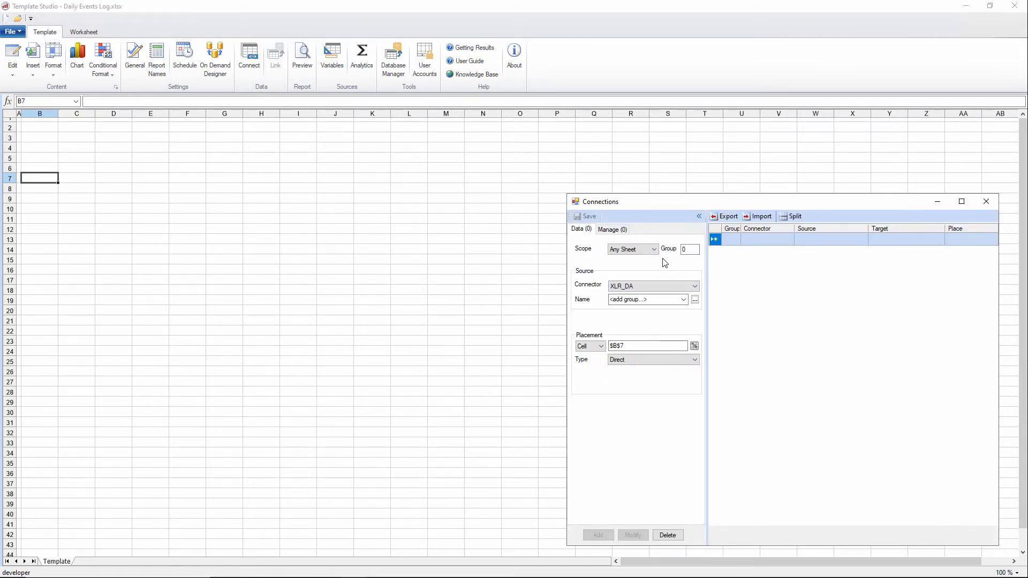
left_click(696, 301)
left_click(482, 230)
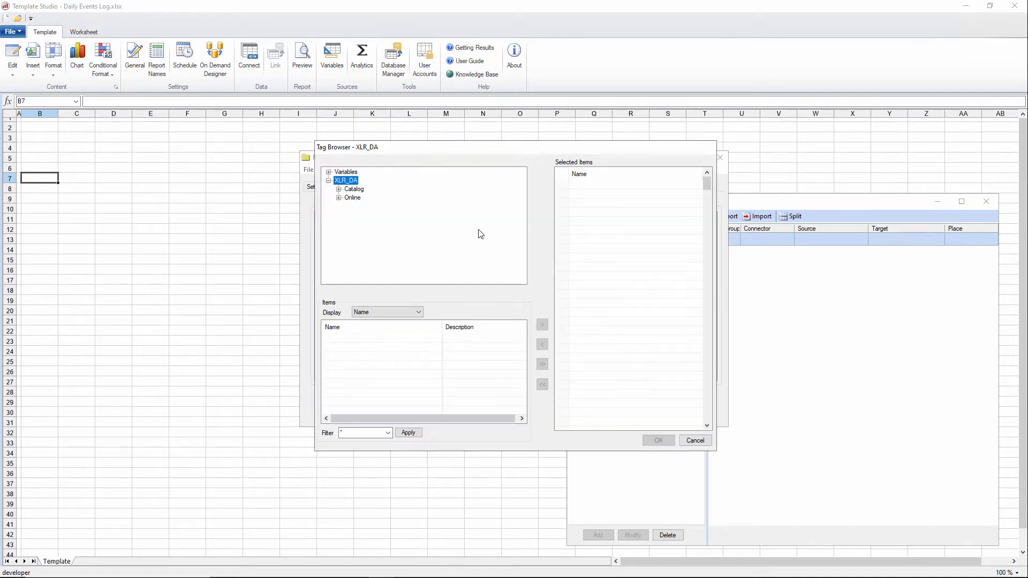
double_click(345, 197)
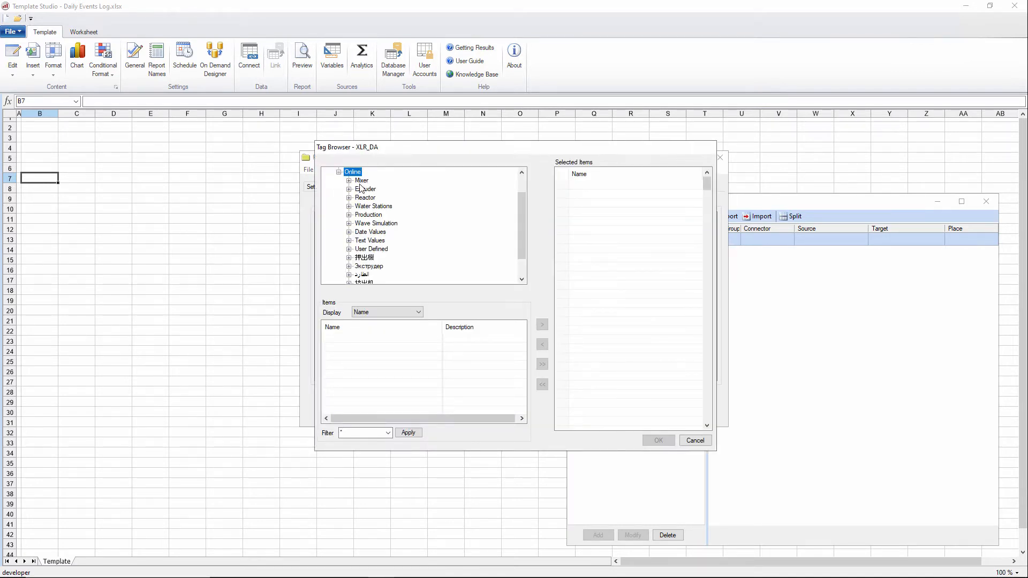
left_click(362, 181)
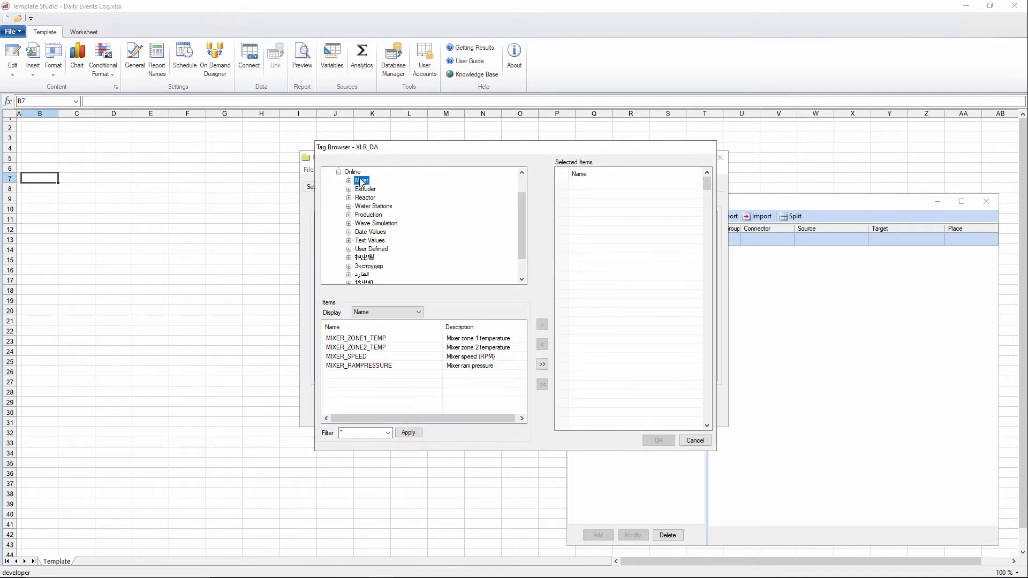
left_click(541, 365)
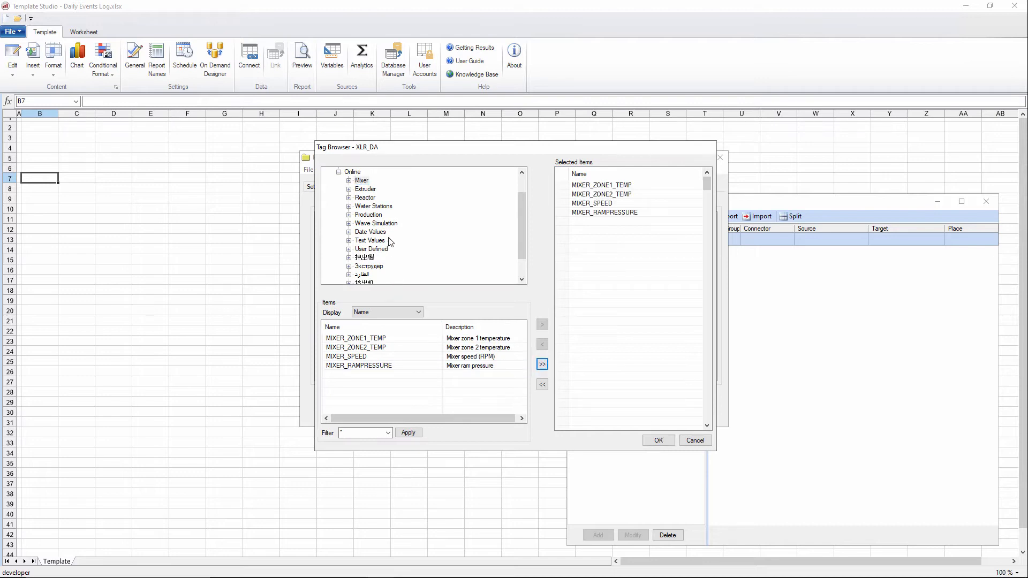
Add all Online Production tags to the selected items and accept them as the group's columns.
left_click(368, 215)
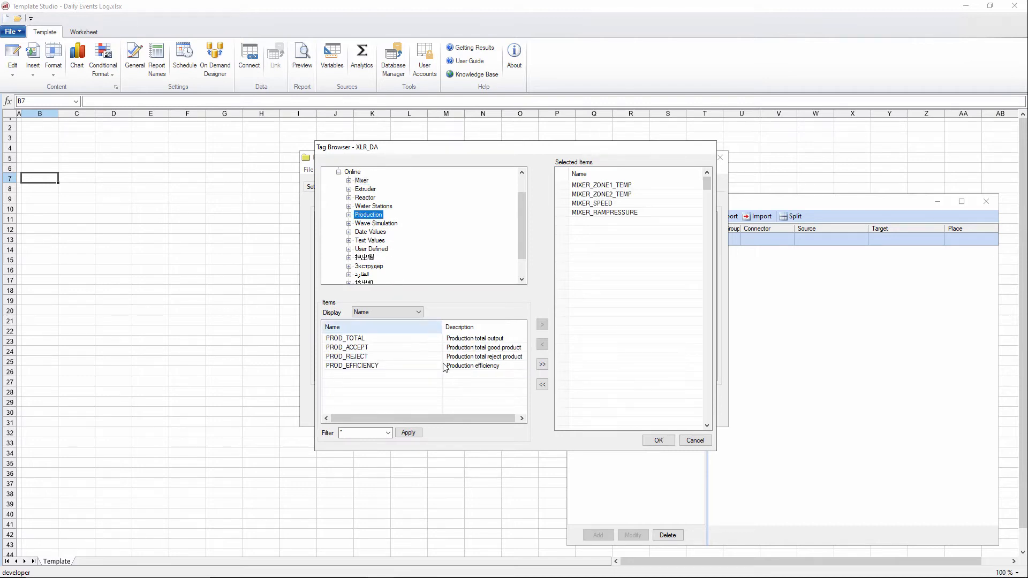
left_click(543, 364)
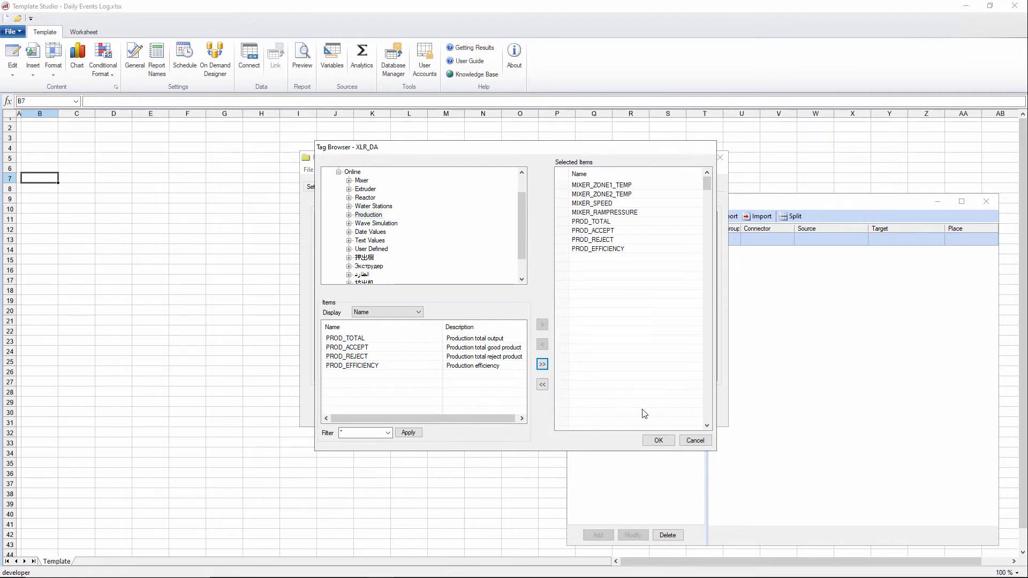
left_click(659, 440)
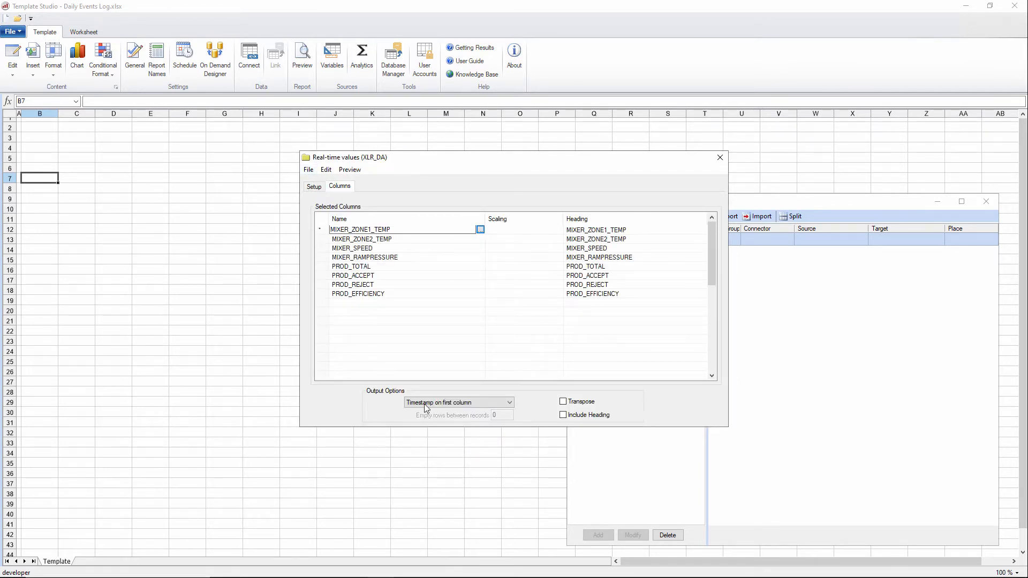
Save the real-time values group as "Daily Events Log Mixer" and close its setup.
left_click(308, 169)
left_click(324, 202)
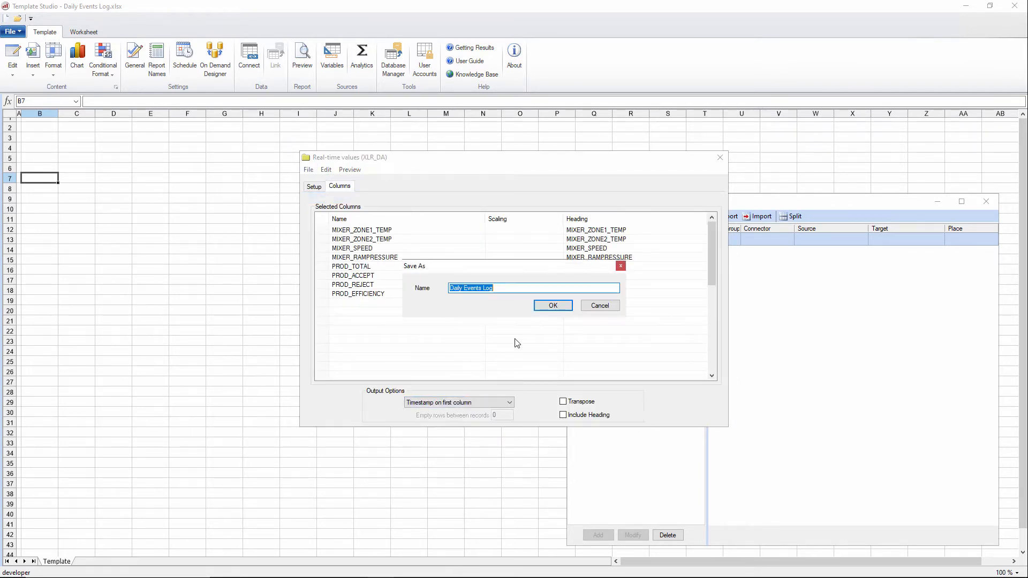
left_click(511, 286)
left_click(553, 306)
left_click(719, 158)
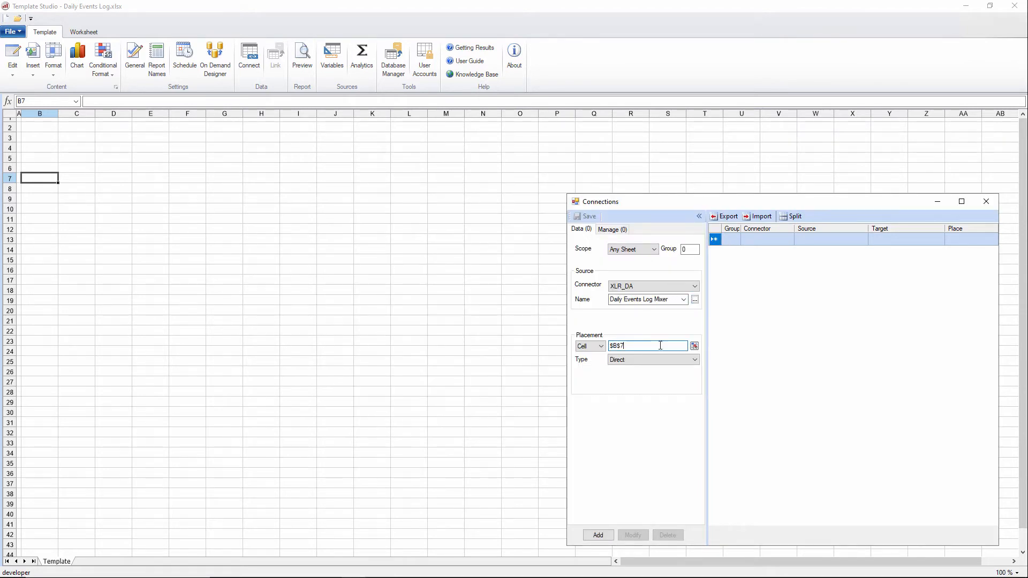
Set the placement type to Insert At End, add the connection at $B$7, save it and close the connections.
left_click(641, 359)
left_click(643, 397)
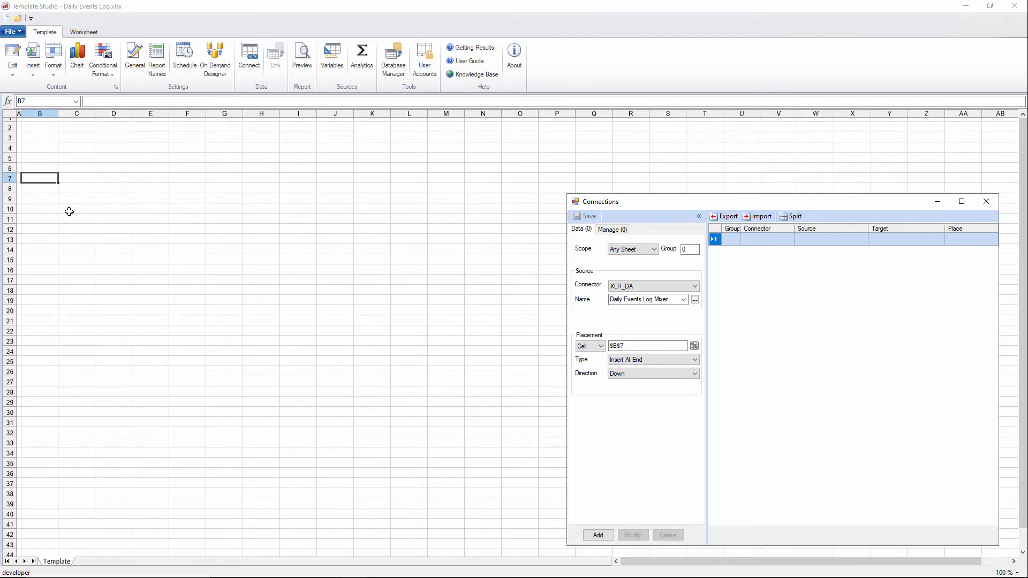
left_click(598, 535)
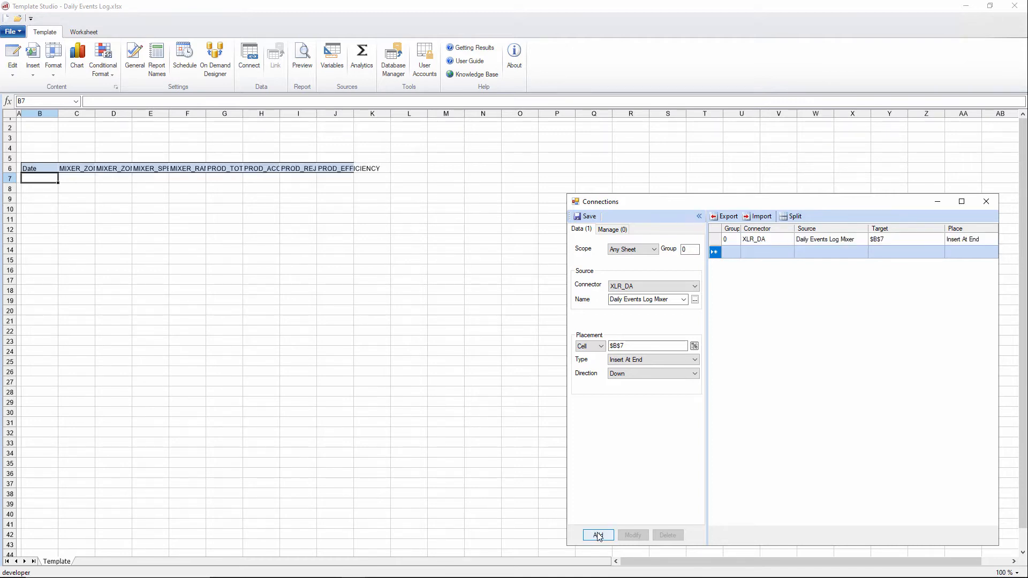
left_click(587, 216)
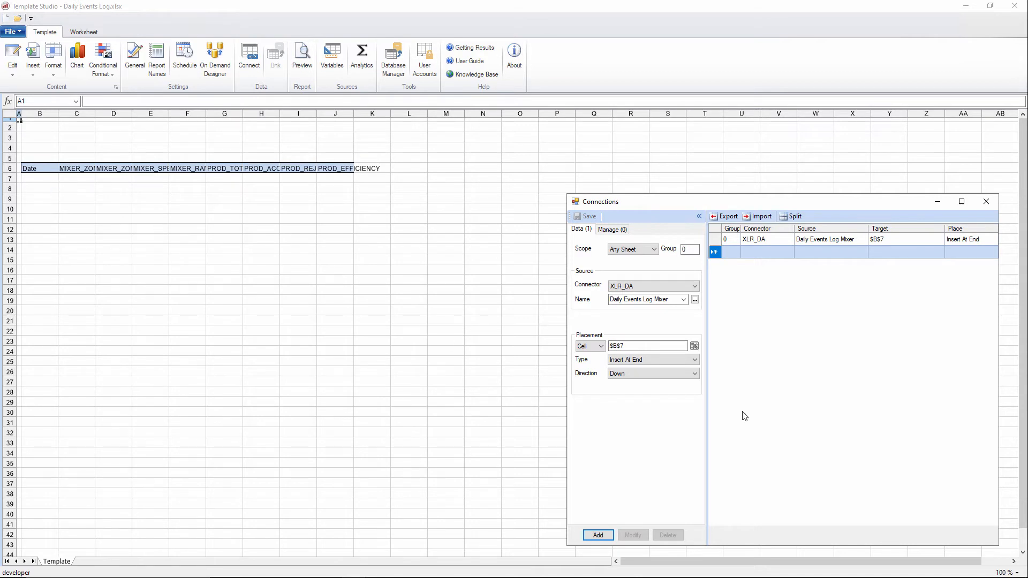
left_click(986, 202)
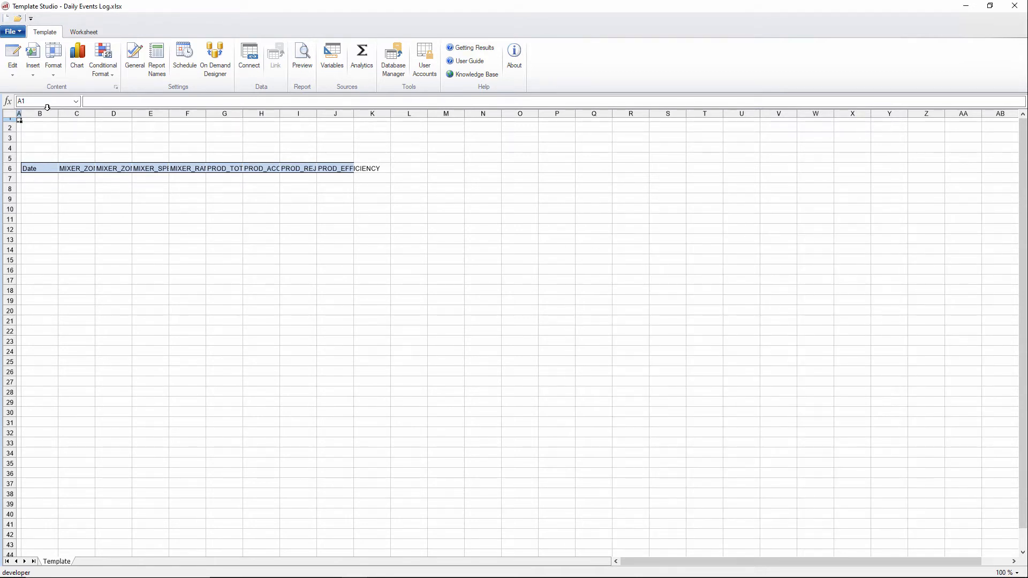
Widen columns B through J, widen the Date column further, and greatly increase the height of row 5.
left_click_drag(48, 111, 342, 137)
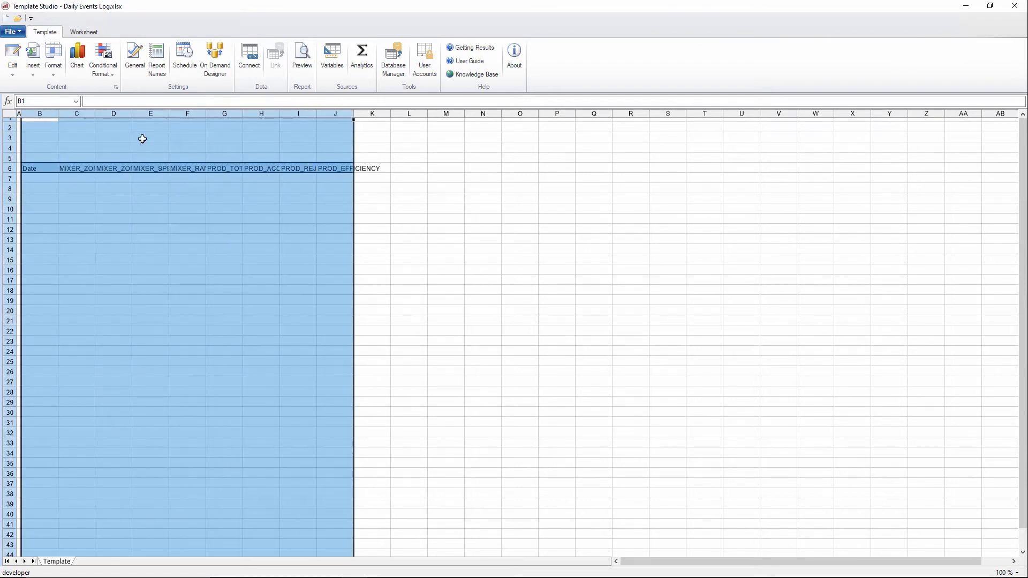
left_click_drag(59, 113, 83, 111)
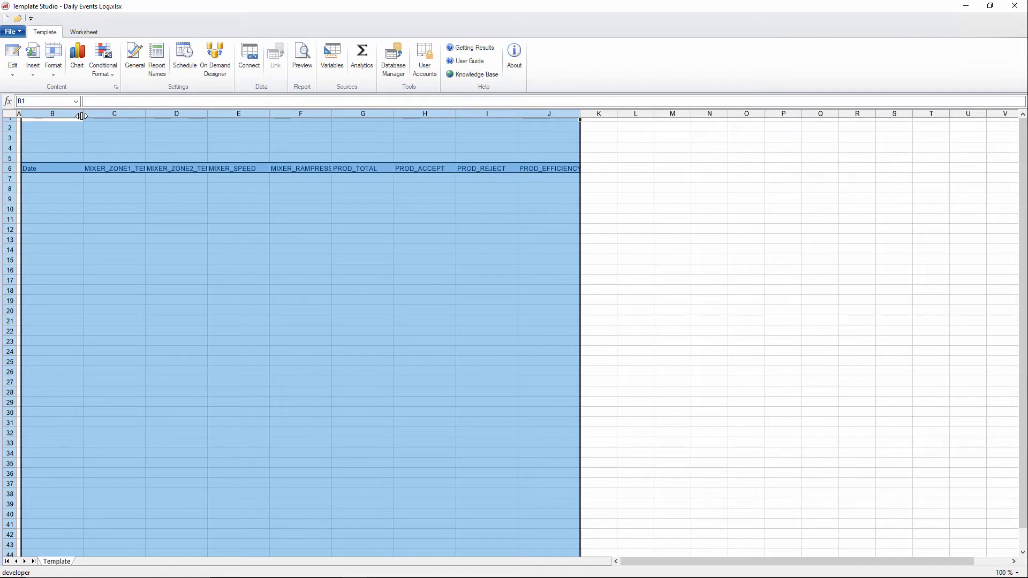
left_click(77, 148)
left_click_drag(84, 114, 101, 114)
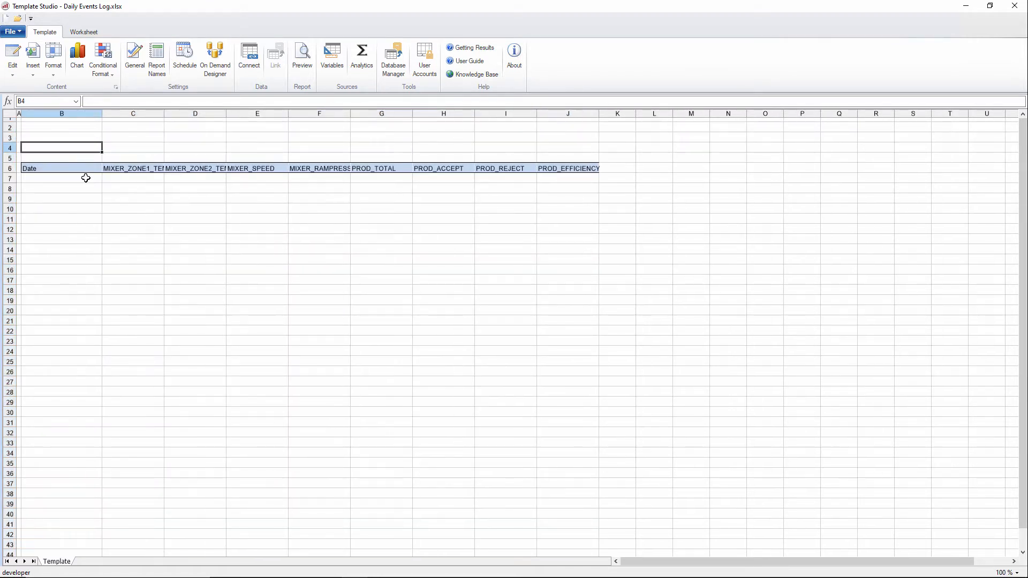
left_click(83, 182)
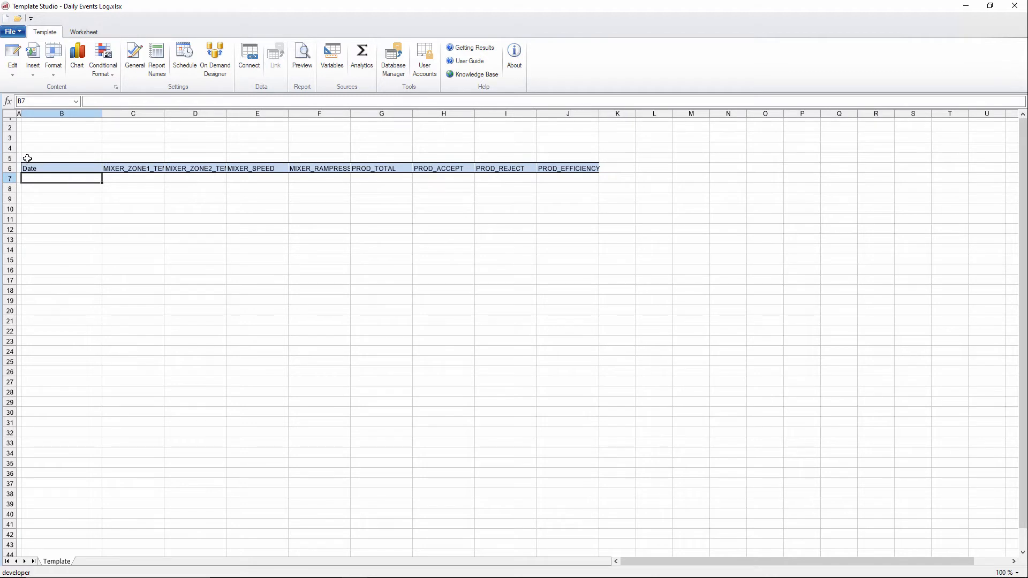
left_click_drag(12, 163, 20, 324)
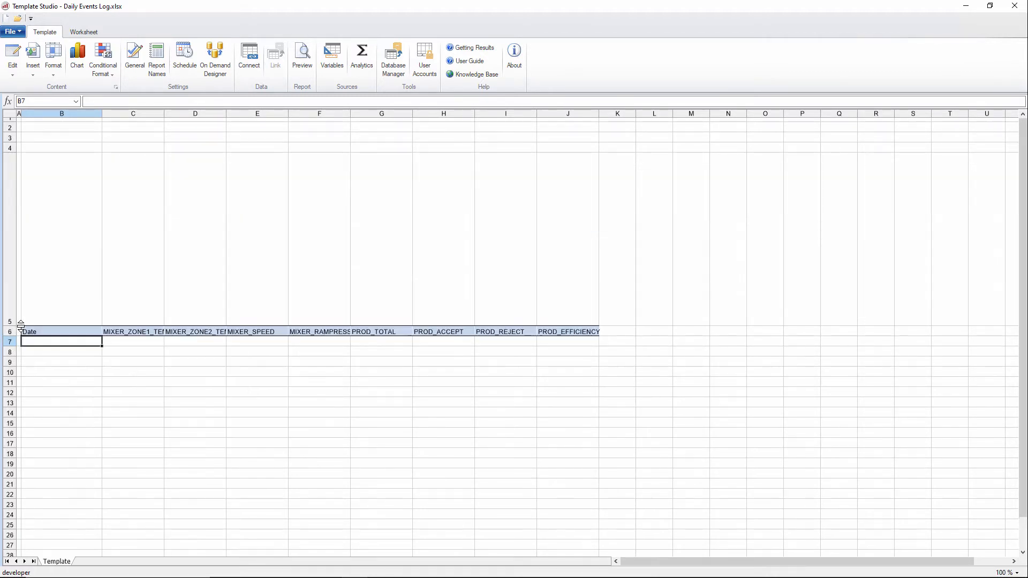
Start a Scatter Chart with markers only, targeted at the enlarged cell B5.
left_click(64, 268)
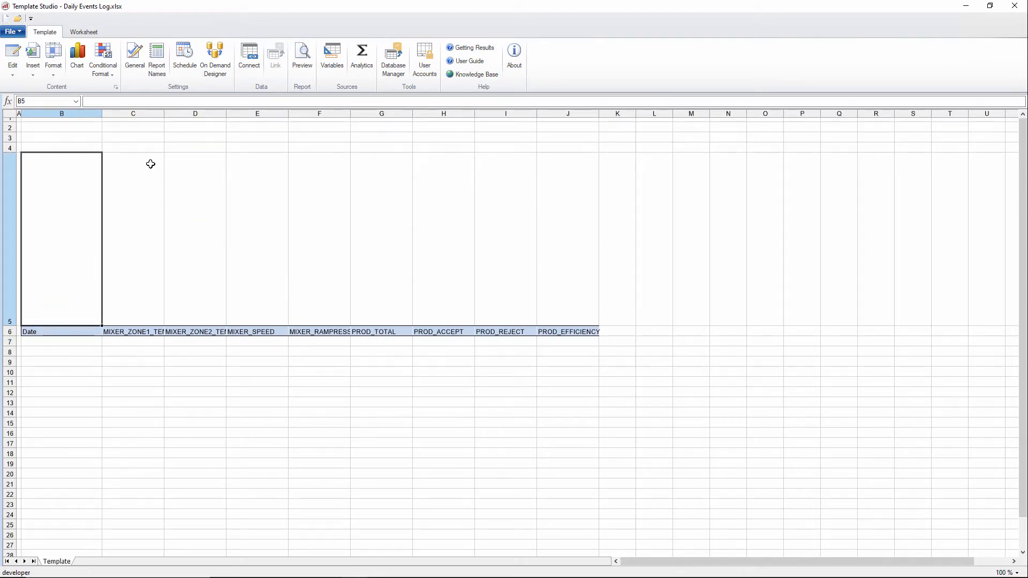
left_click(77, 55)
left_click_drag(480, 157, 804, 179)
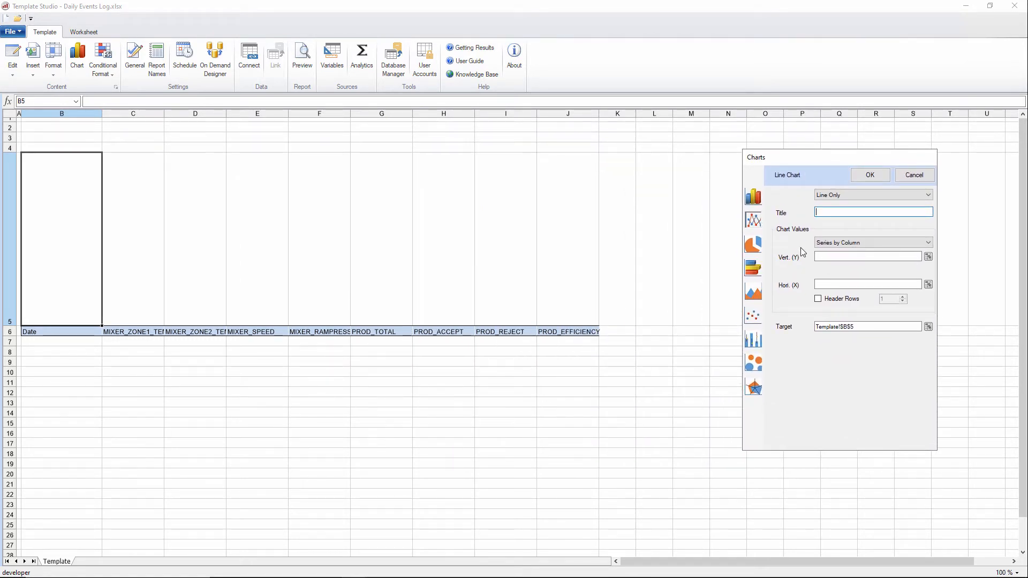
left_click(753, 317)
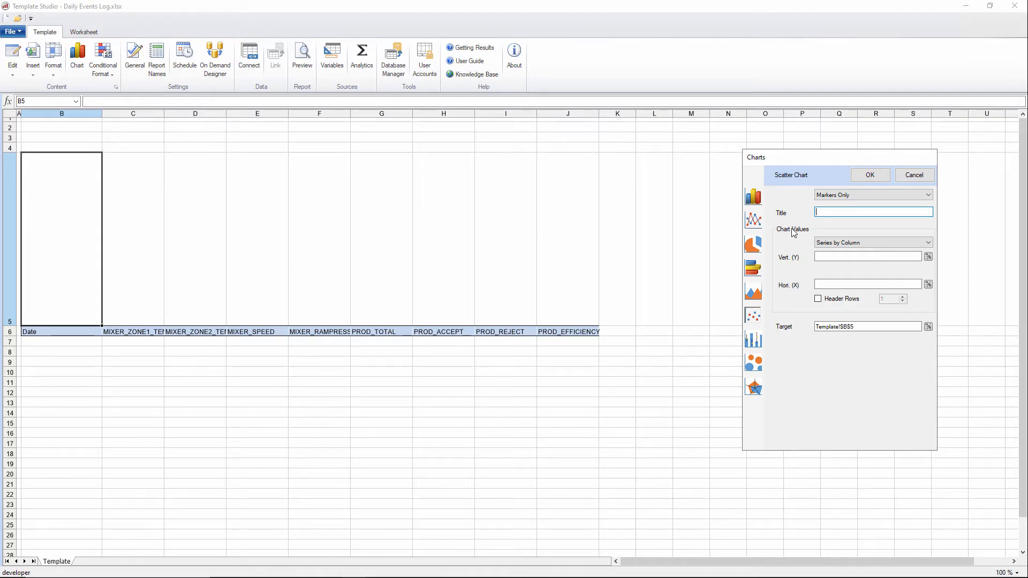
Set the scatter chart's vertical values to $H$6:$I$8 and its horizontal values to $B$6:$B$8.
left_click(827, 258)
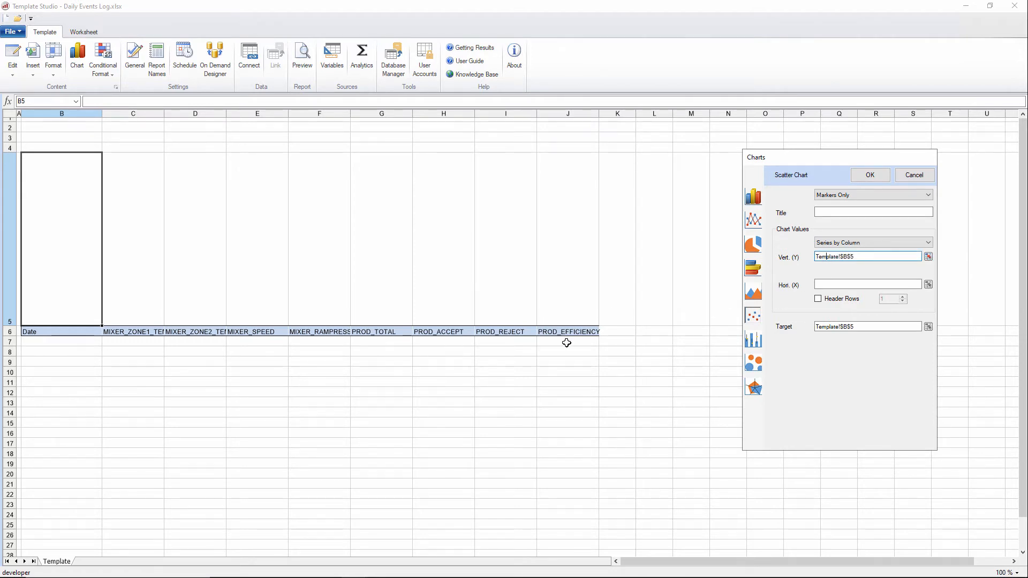
left_click_drag(436, 332, 516, 349)
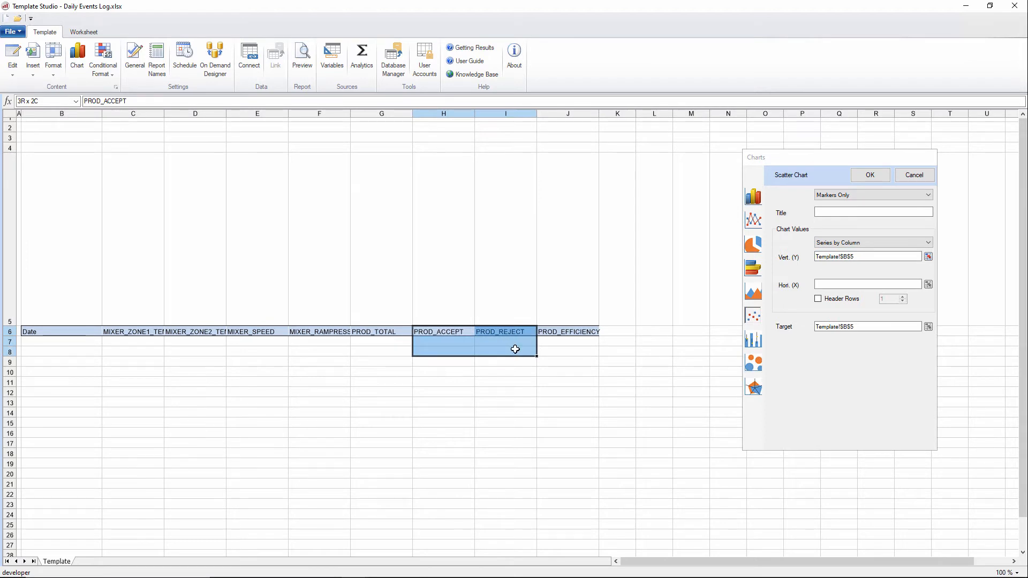
left_click(836, 283)
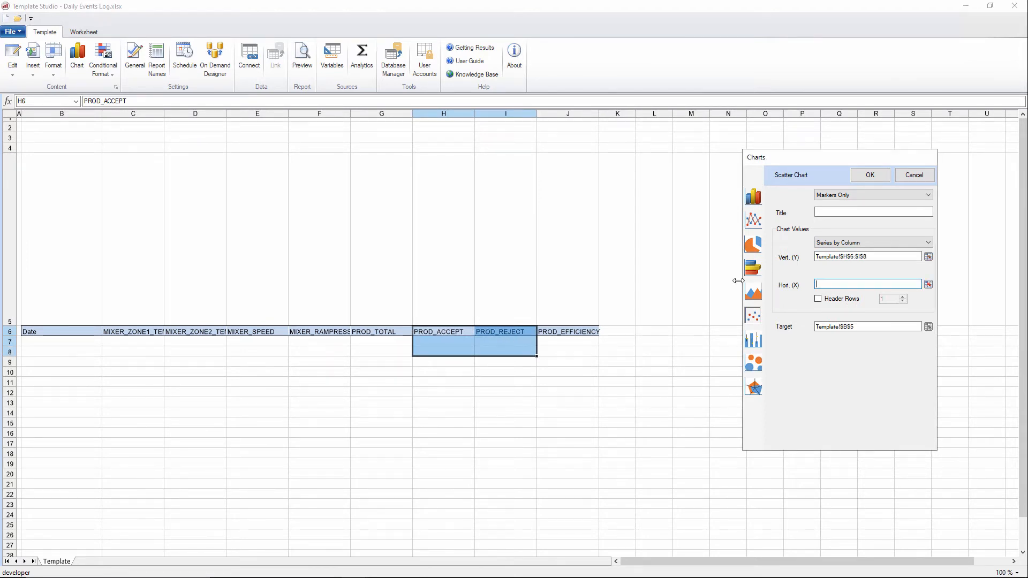
left_click_drag(65, 332, 65, 348)
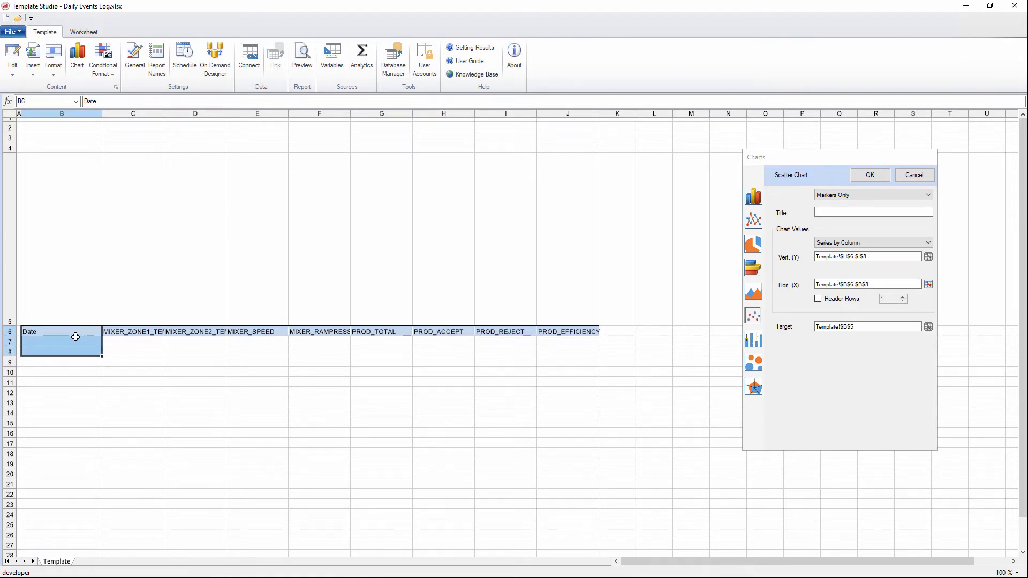
Enable one header row, title the chart "Production Totals" and insert it at the target cell.
left_click(818, 300)
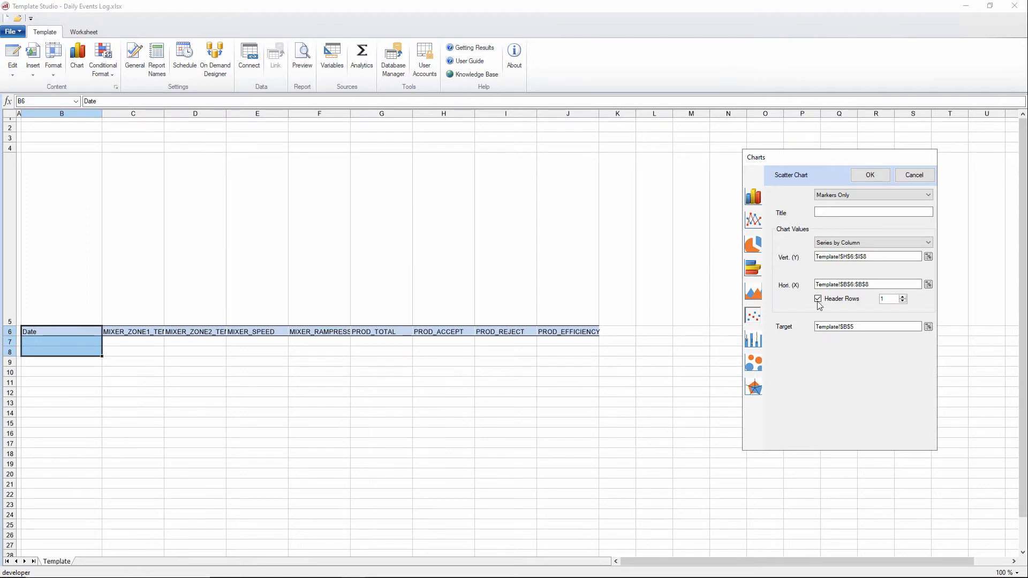
left_click(849, 214)
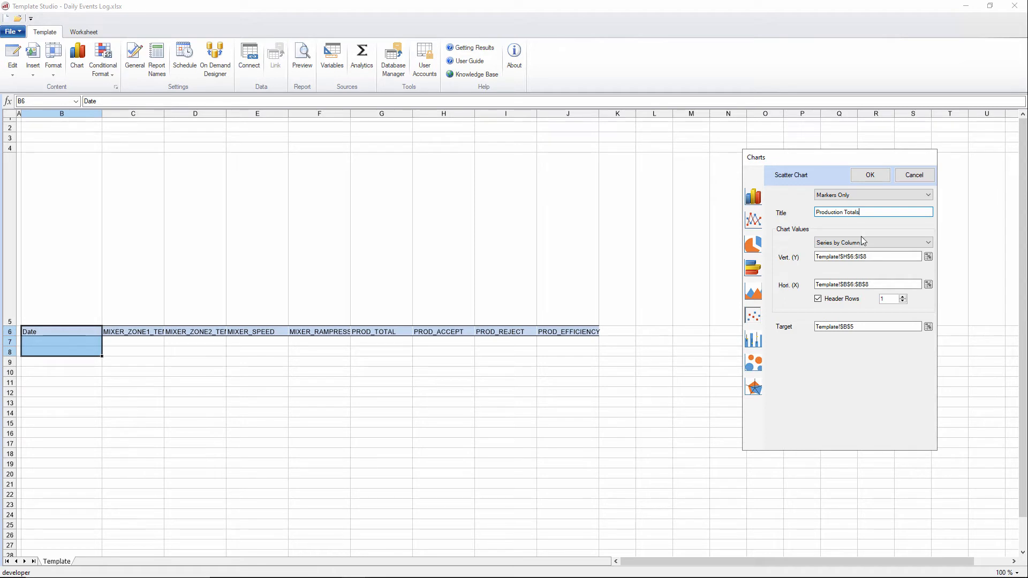
left_click(869, 175)
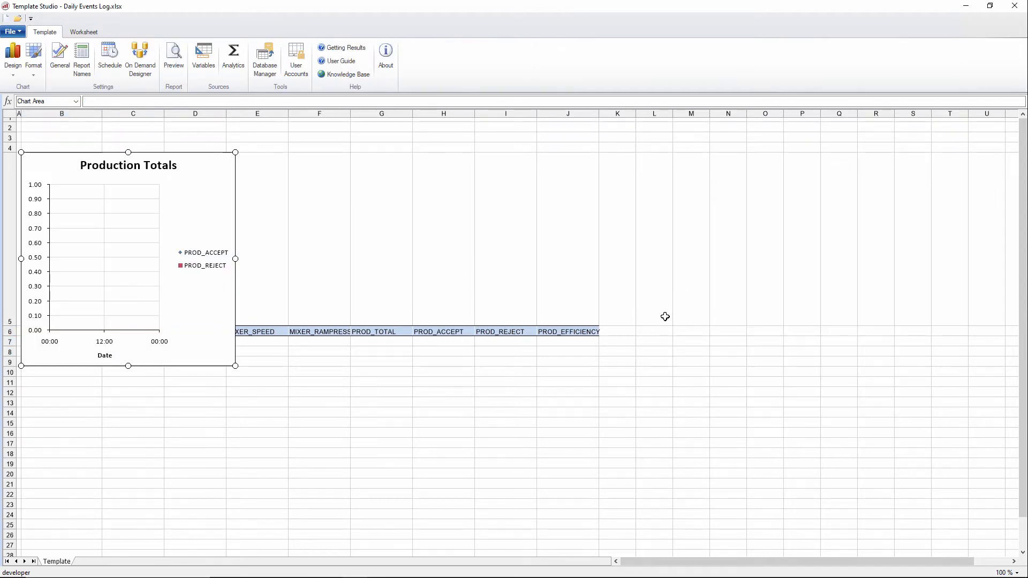
Resize the Production Totals chart to fill row 5 across columns B to J, and set its legend position to Top.
left_click_drag(348, 324, 596, 323)
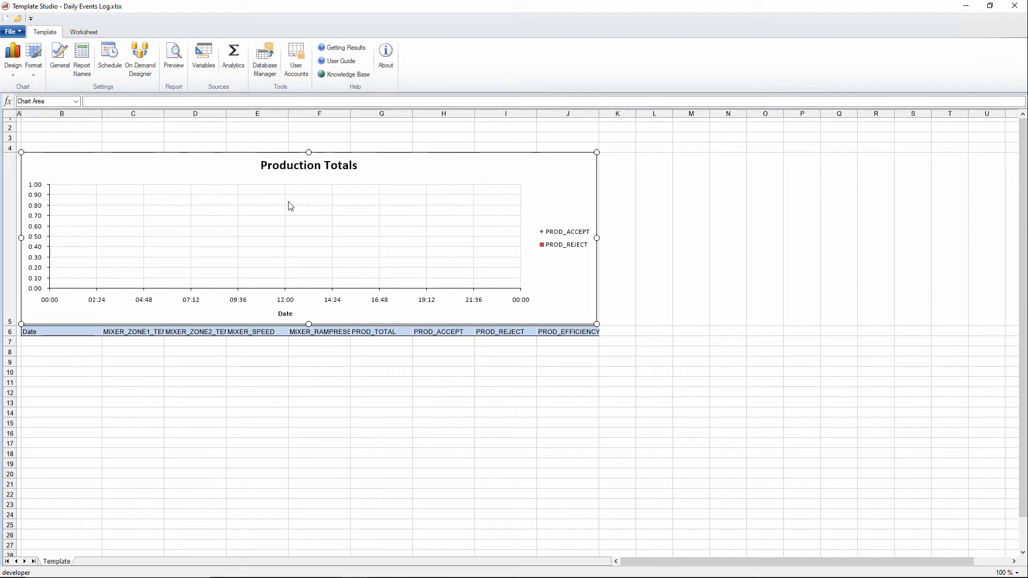
right_click(549, 278)
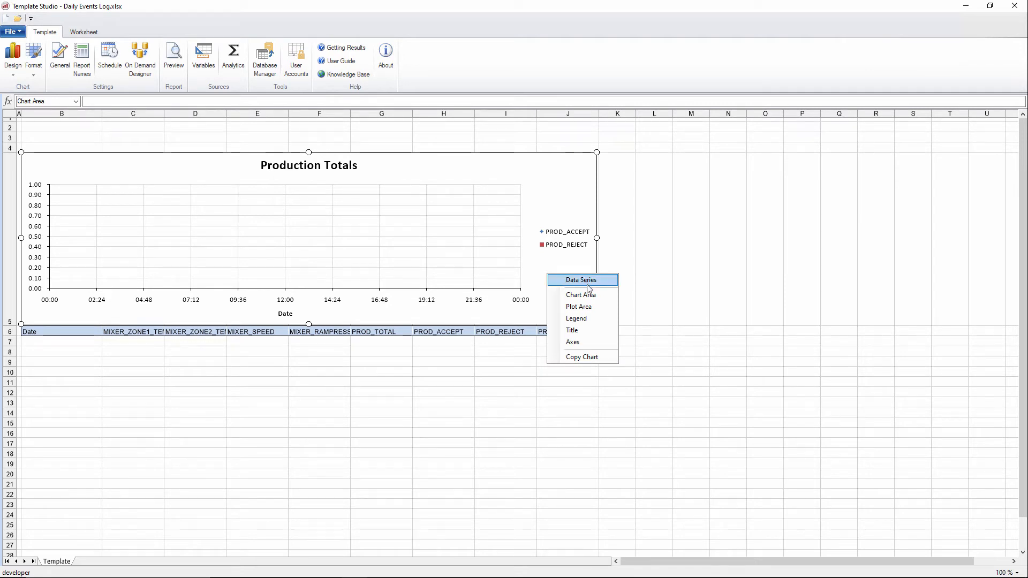
left_click(583, 318)
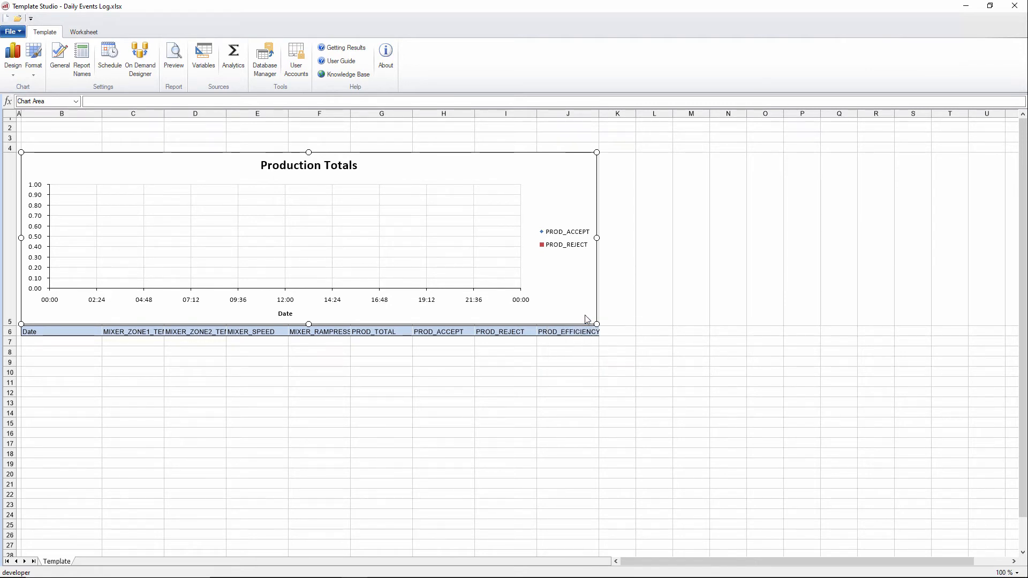
left_click(462, 236)
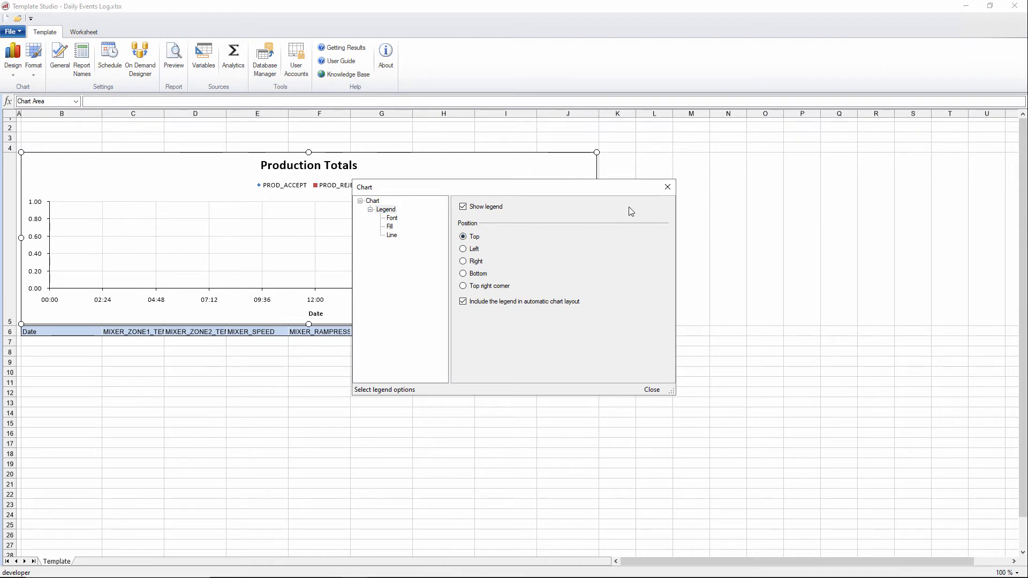
left_click(667, 187)
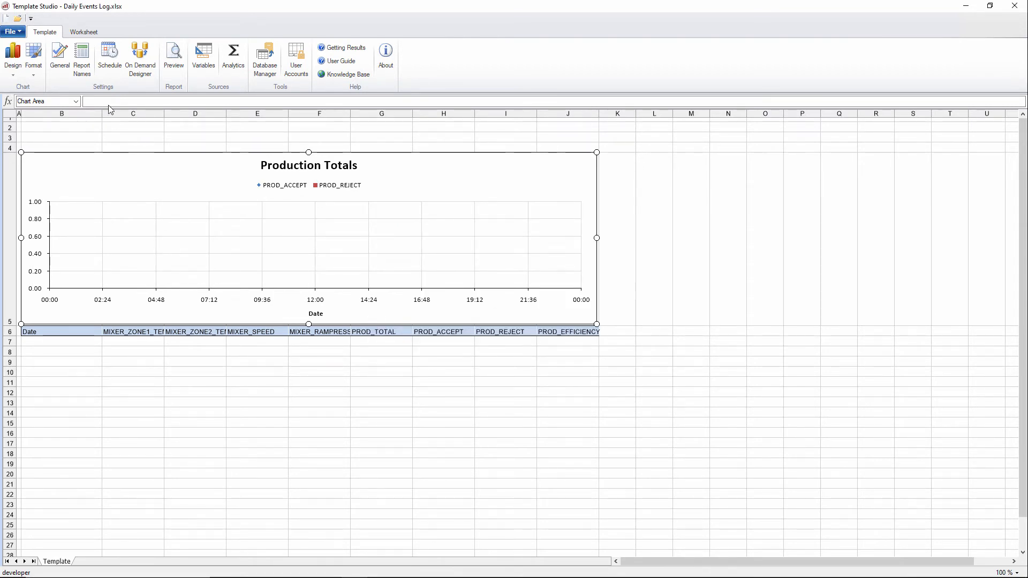
Set the report name of the Template worksheet to the calendar Day variable {DD}.
left_click(82, 67)
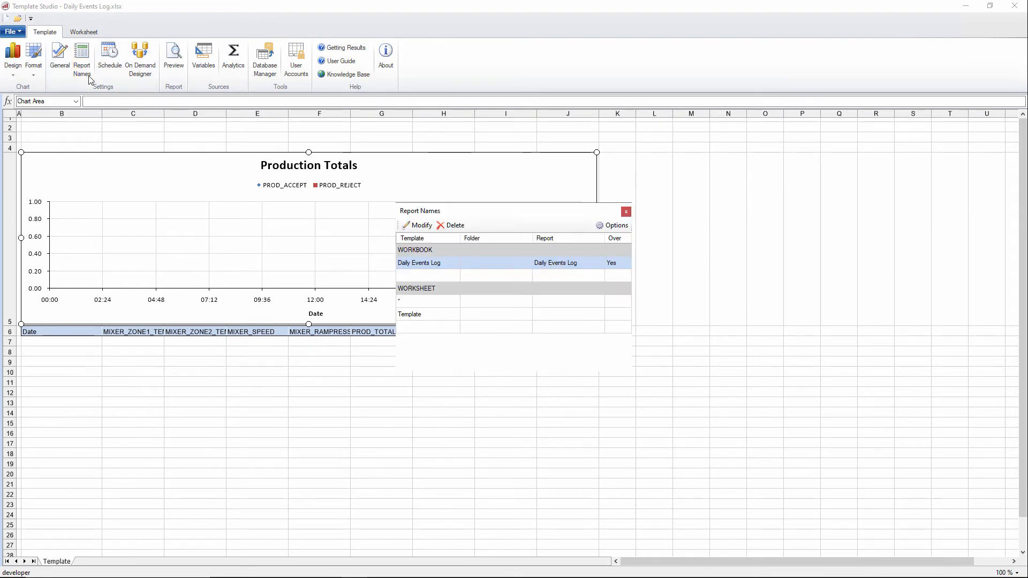
left_click(483, 317)
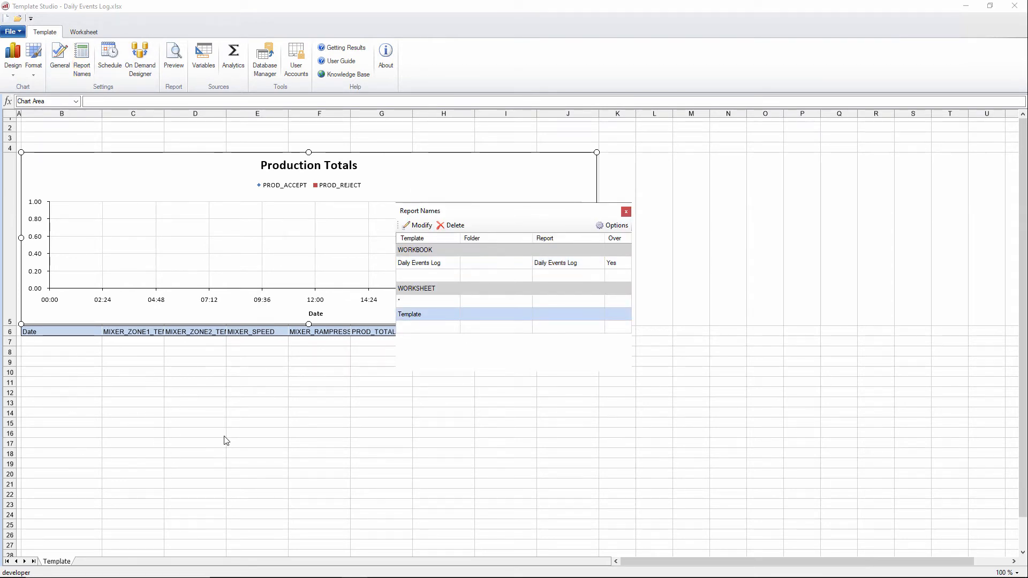
left_click(418, 226)
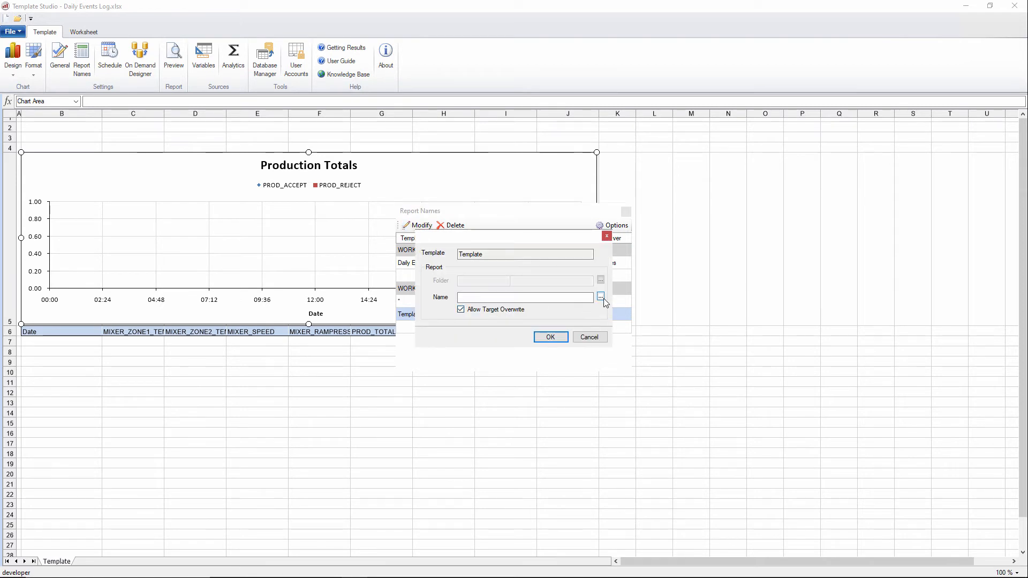
left_click(600, 298)
left_click(465, 260)
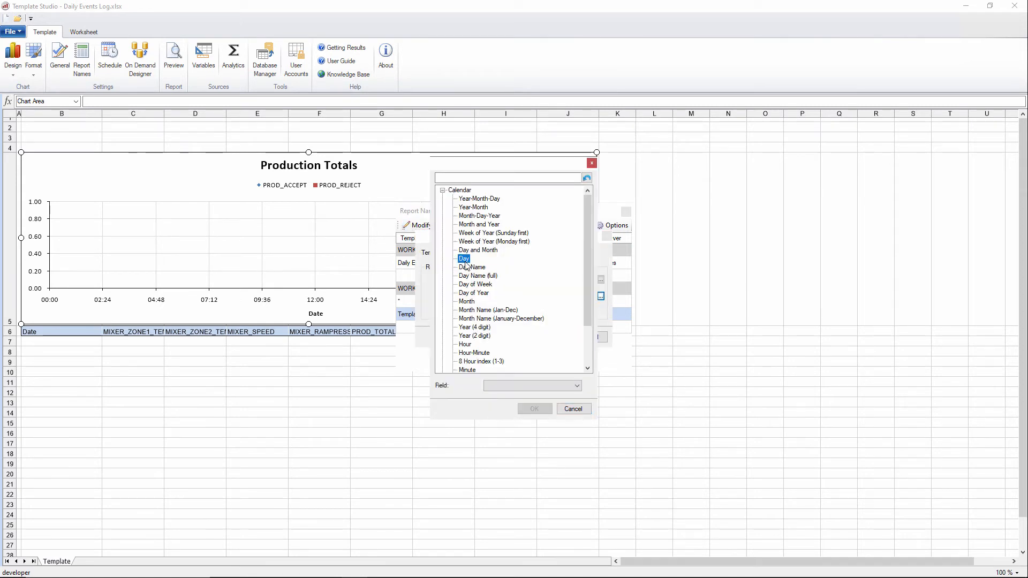
left_click(533, 409)
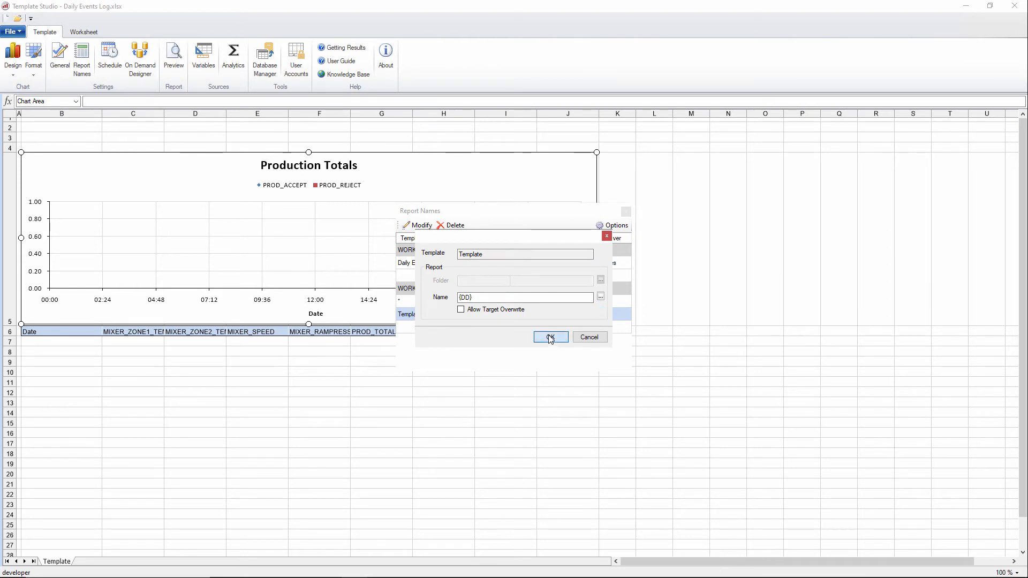
left_click(550, 337)
Append the Year-Month variable to the workbook's report name, making it "Daily Events Log {YYYY}-{MMM}".
left_click(455, 260)
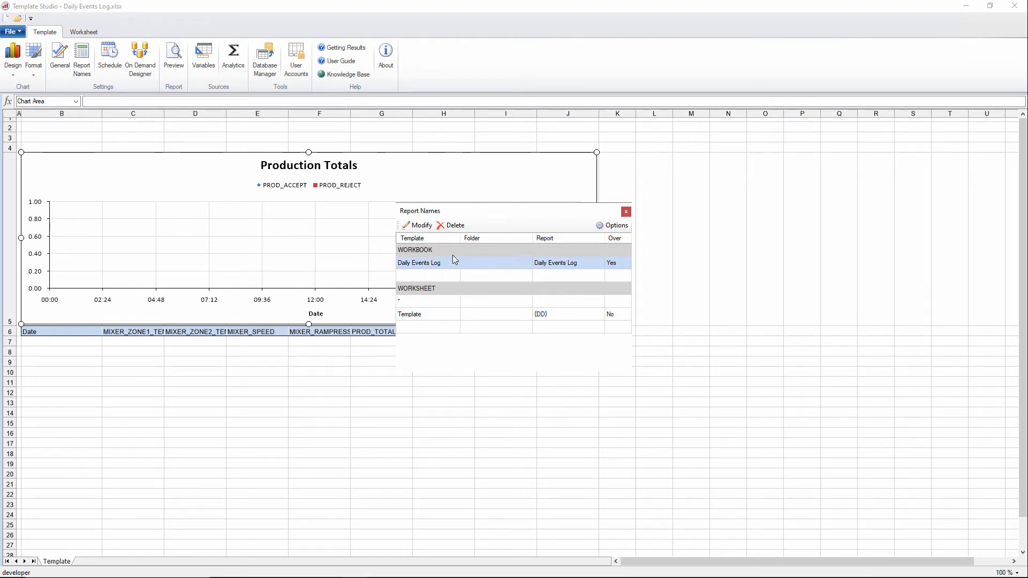
left_click(413, 226)
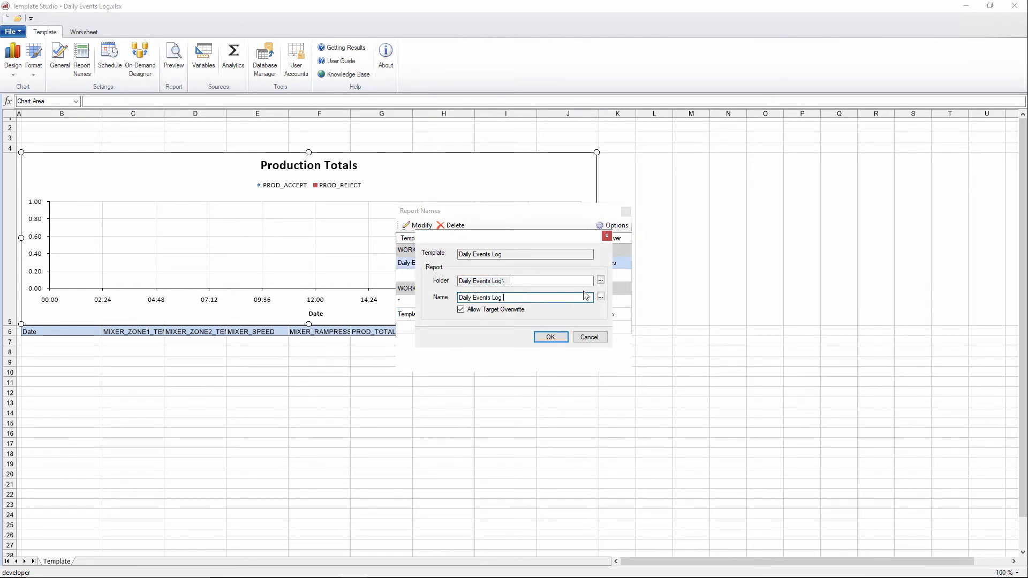
left_click(600, 297)
left_click(476, 209)
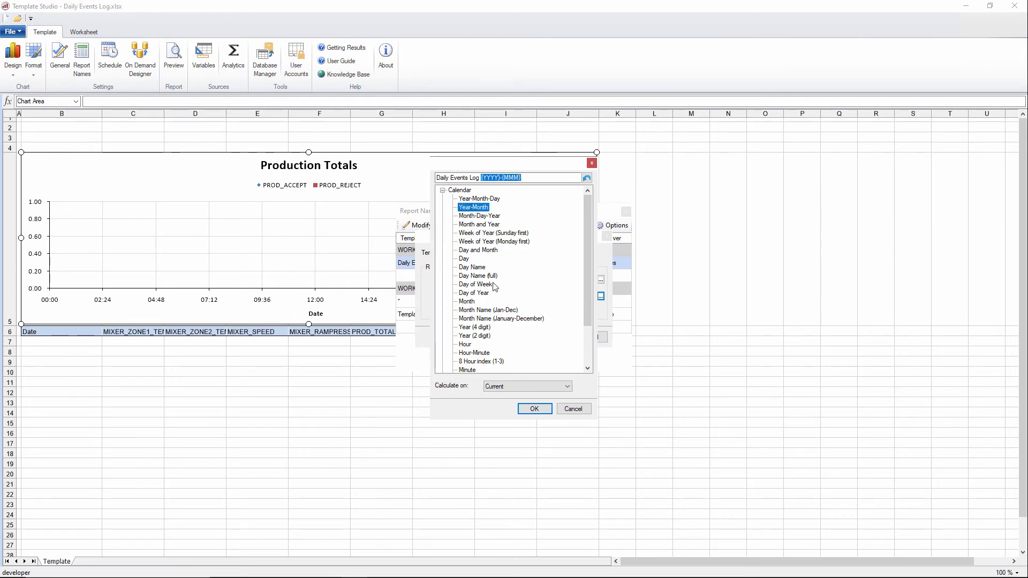
left_click(534, 409)
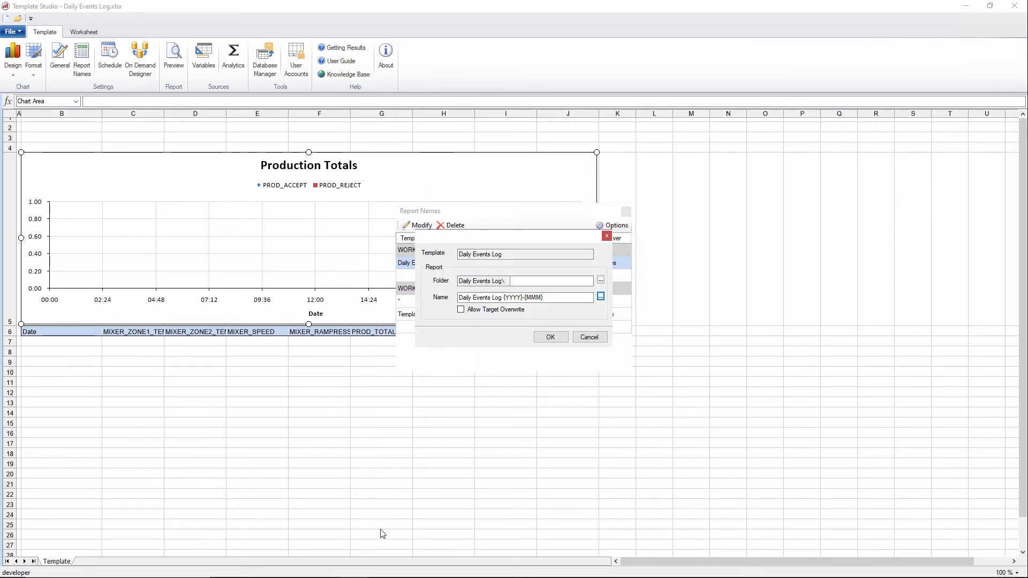
left_click(550, 337)
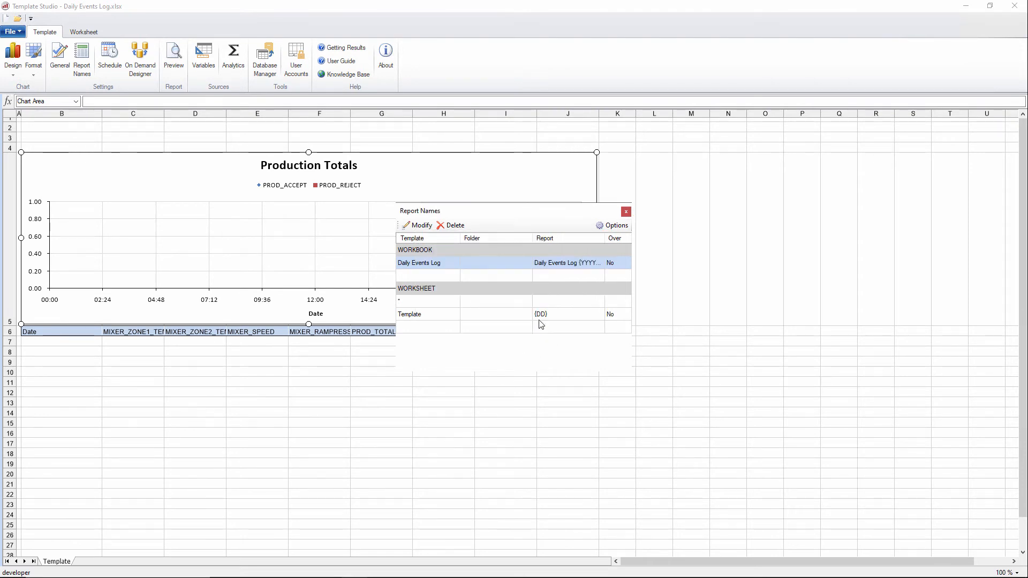
Enable hiding the template sheets on report update and close the report name settings.
left_click(601, 229)
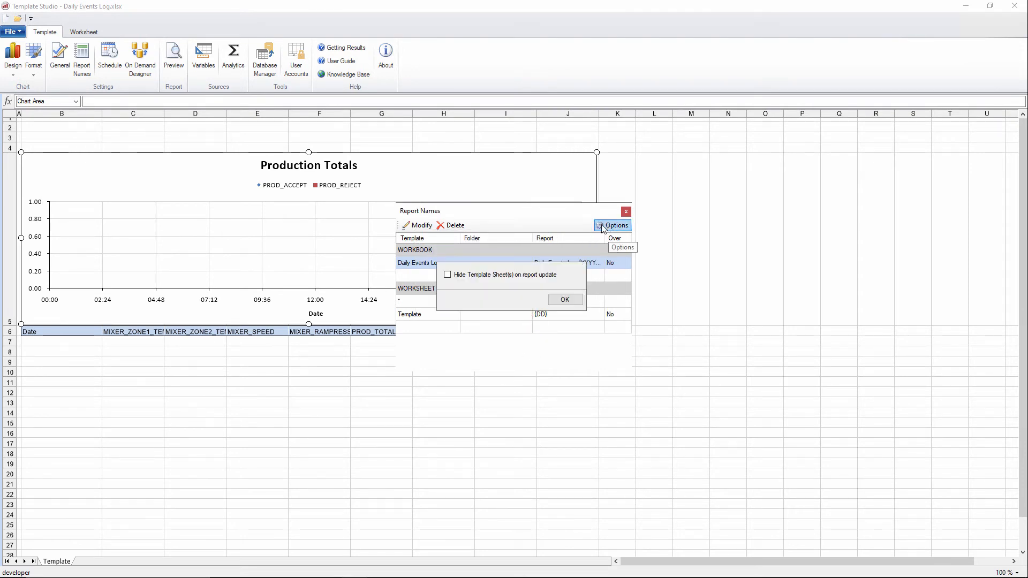
left_click(464, 277)
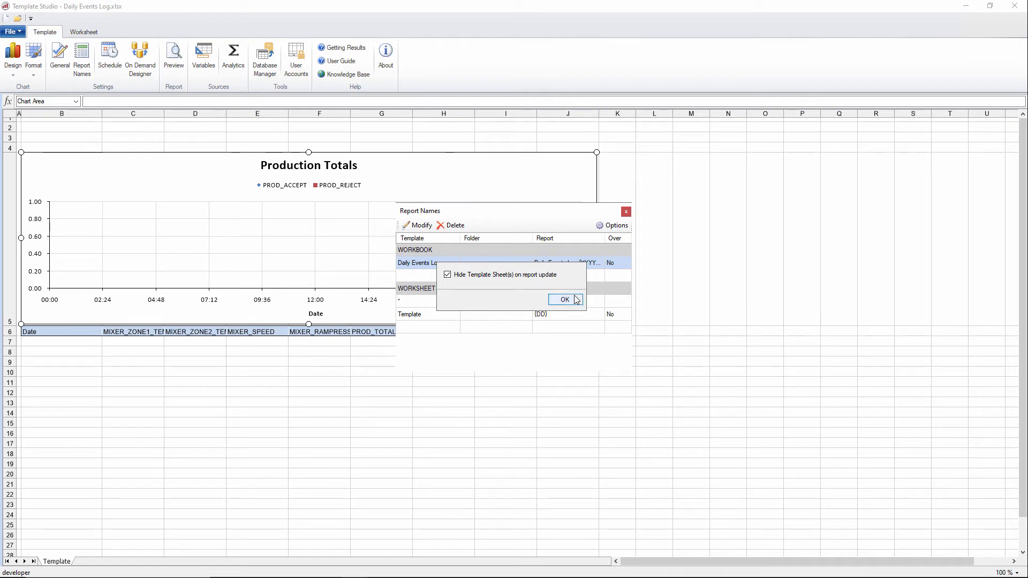
key("Return")
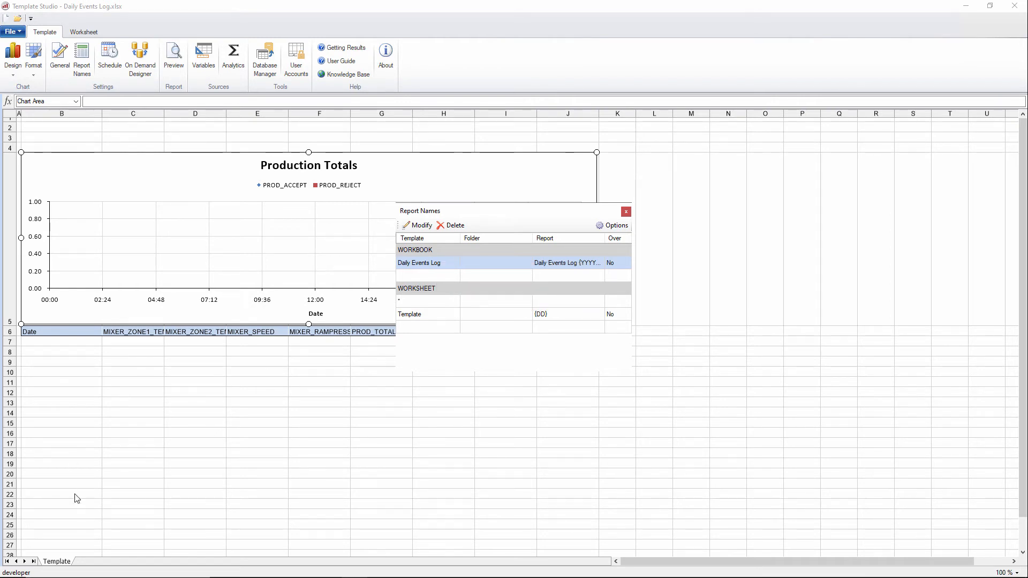
left_click(626, 212)
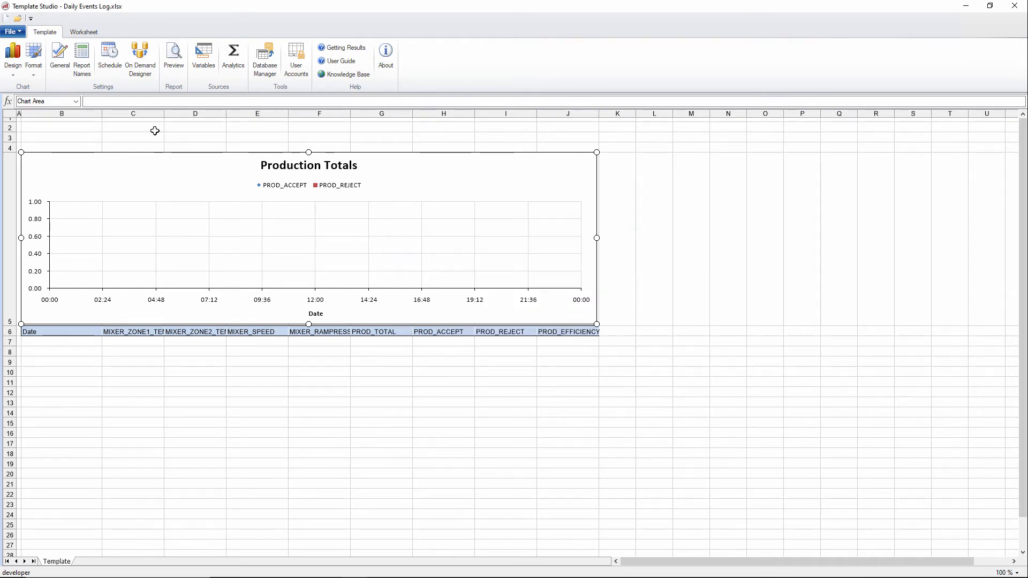
Deselect the chart by selecting cell B8, and save the template.
left_click(12, 31)
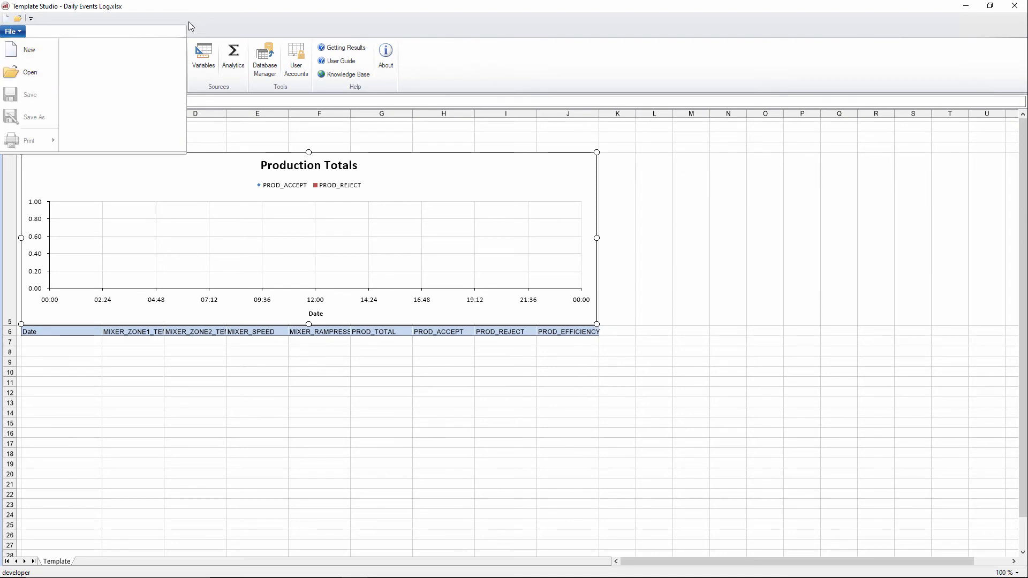
left_click(61, 349)
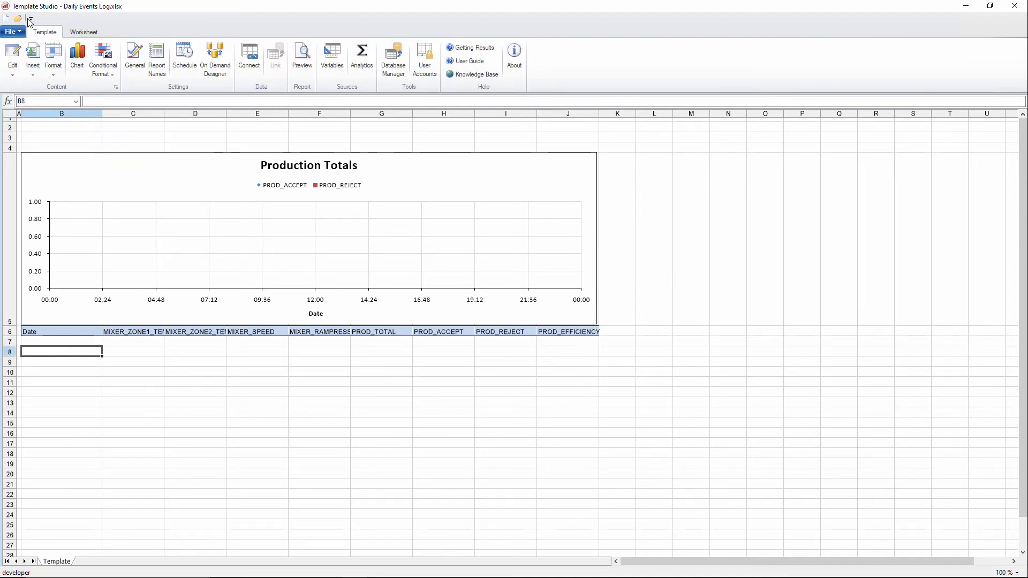
left_click(12, 31)
left_click(11, 31)
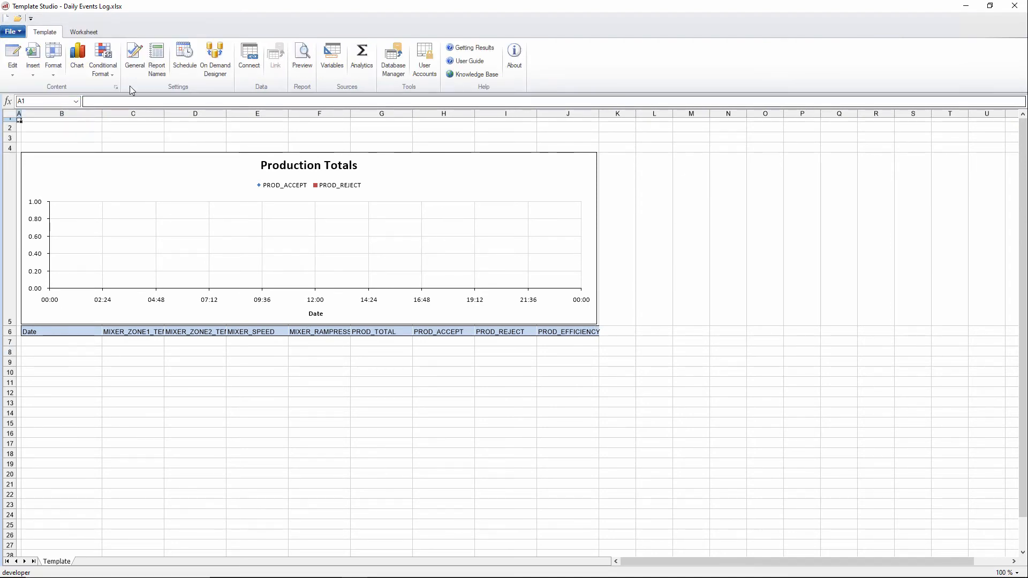
In the Schedule Designer, add an outline described as "Annual Flow Report" above the existing daily Annual Flow schedule.
left_click(185, 58)
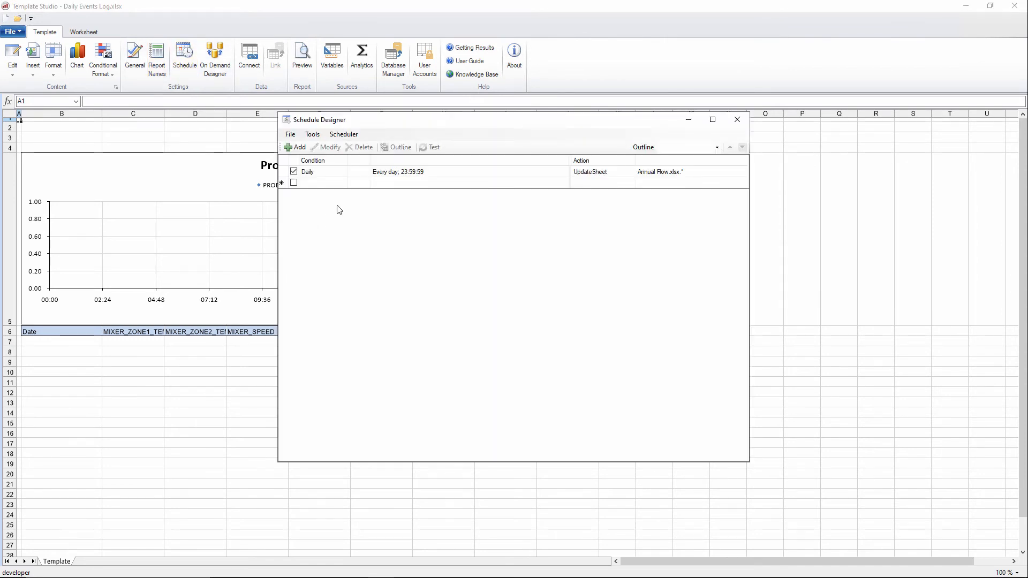
left_click(389, 183)
left_click(394, 172)
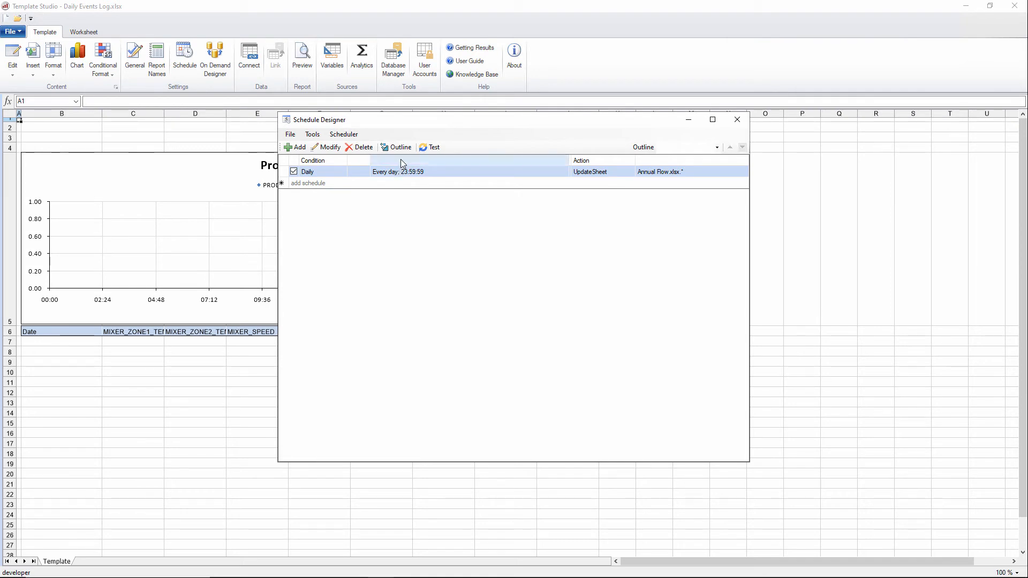
left_click(399, 148)
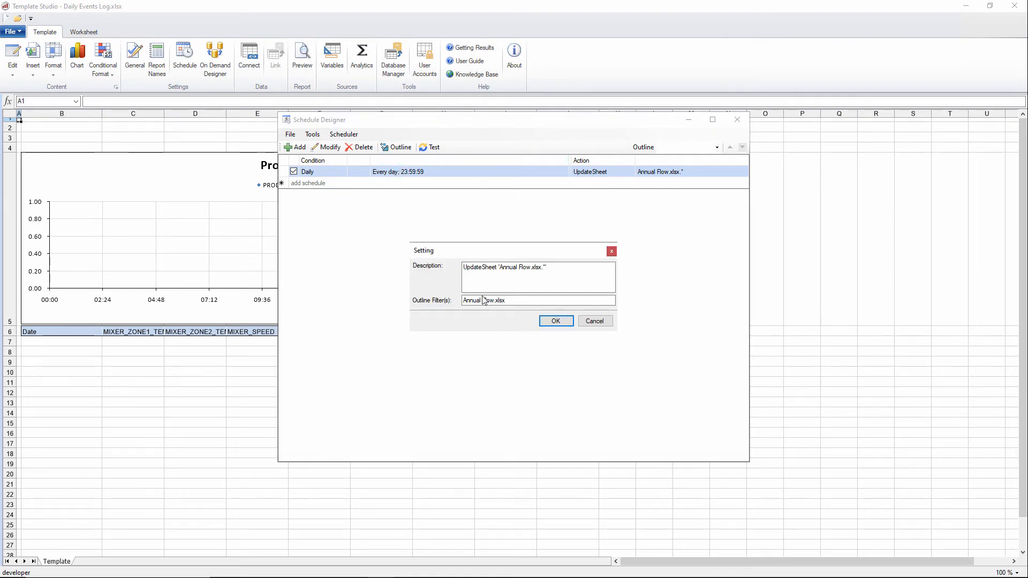
left_click_drag(556, 270, 308, 244)
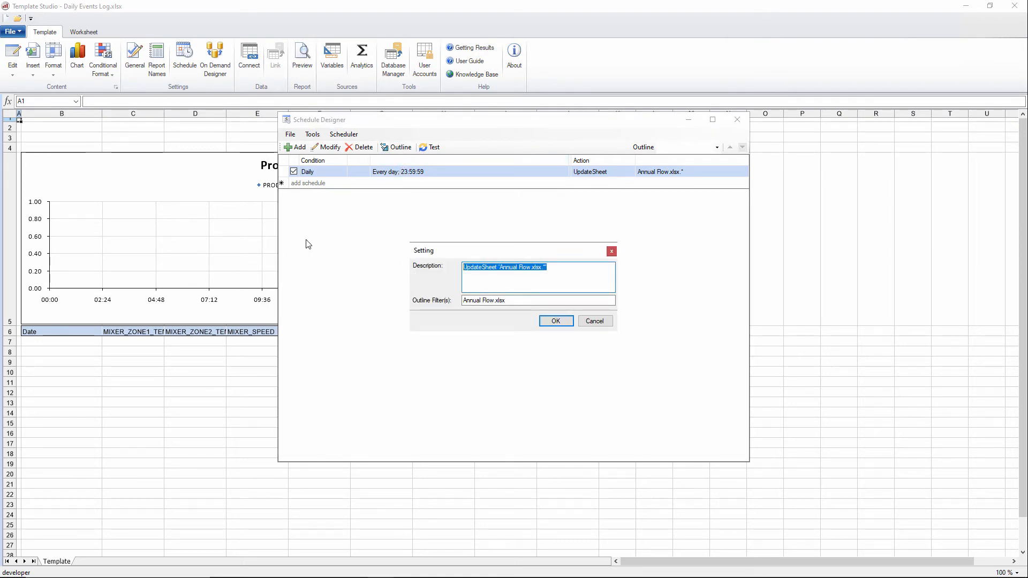
type("Annual Flow Report")
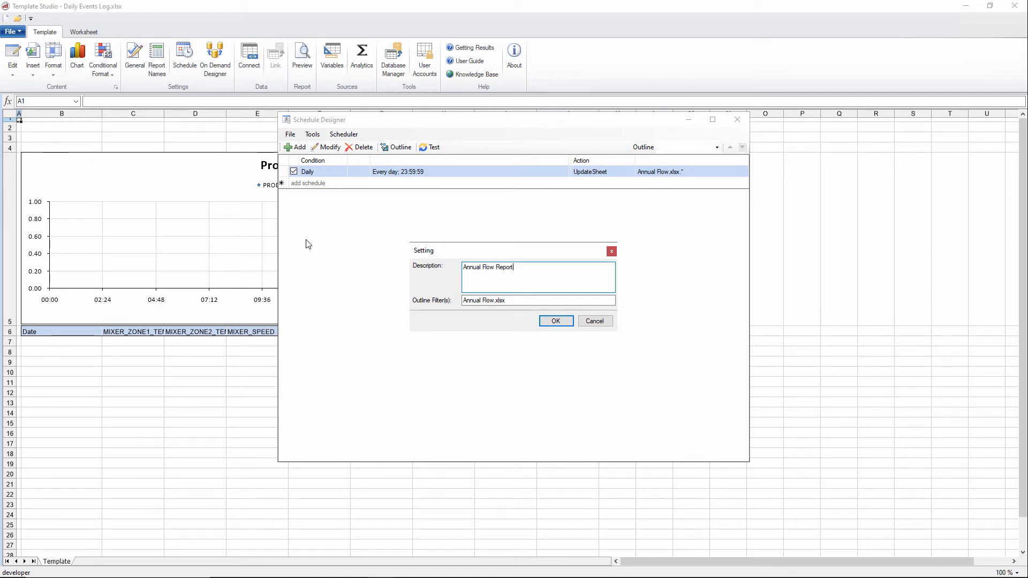
key("Return")
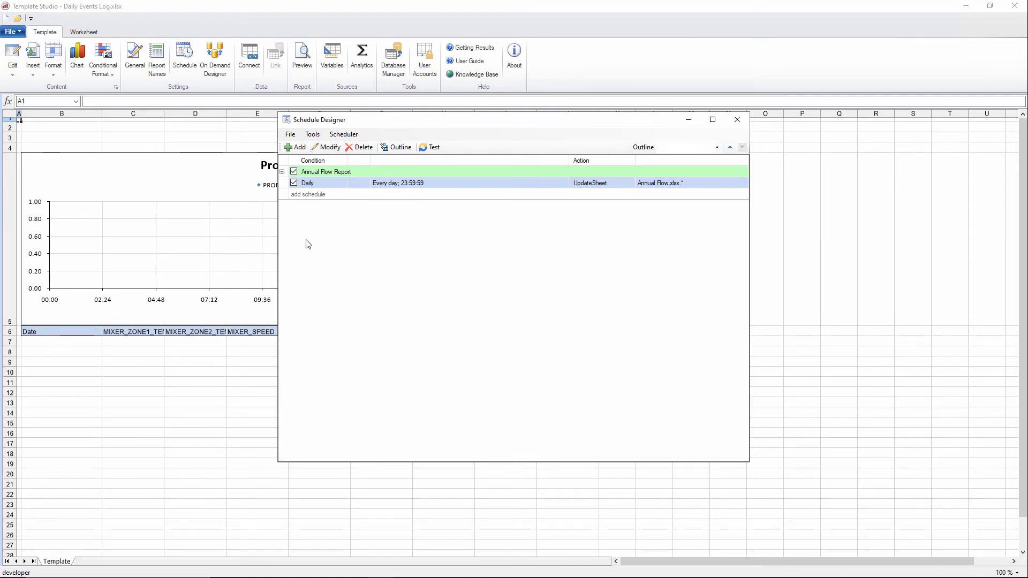
Start a new schedule below the daily Annual Flow one and make its Update Worksheet action target Daily Events Log.xlsx.Template.
left_click(337, 198)
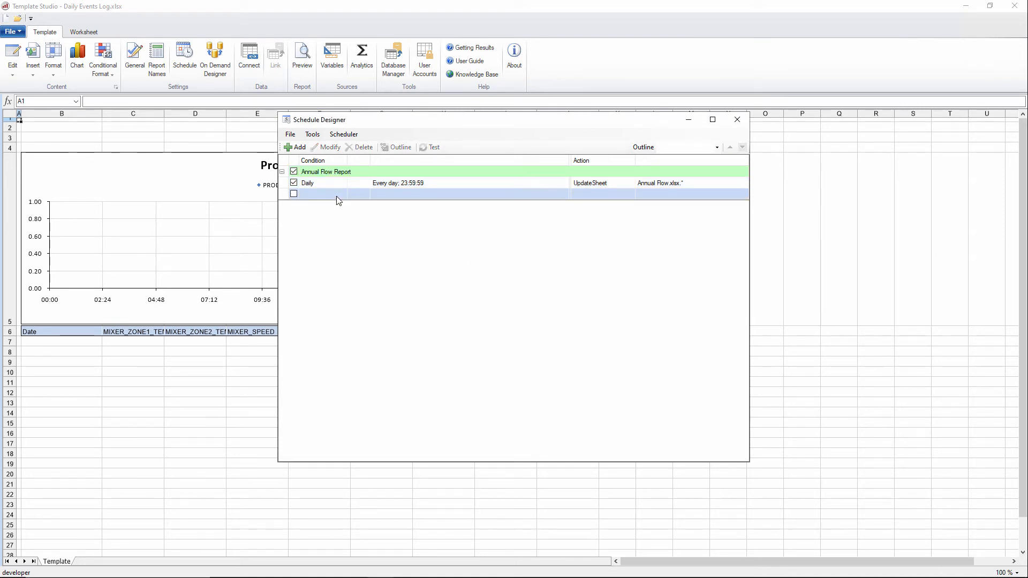
left_click(295, 147)
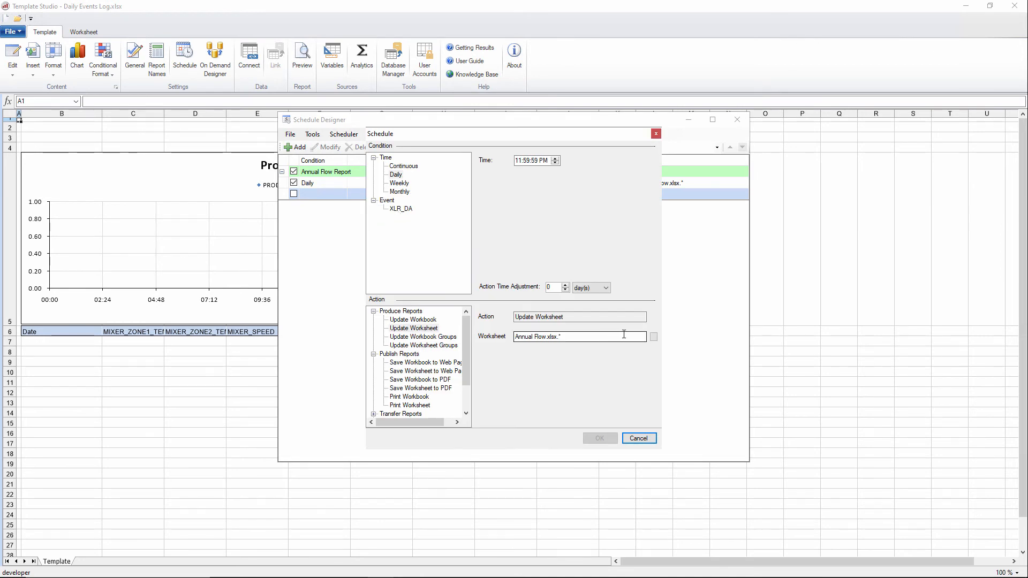
left_click(654, 336)
left_click(494, 309)
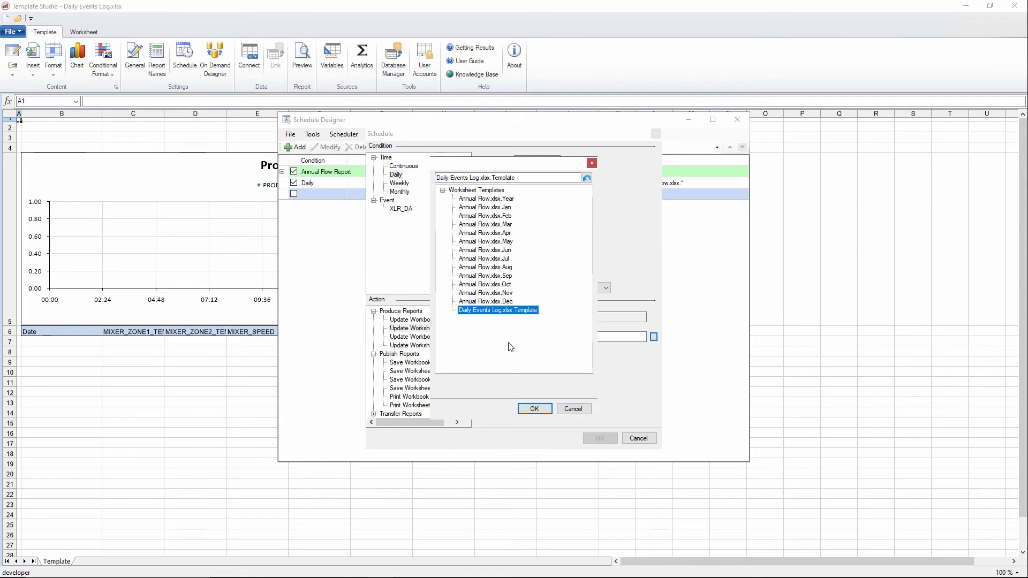
left_click(535, 409)
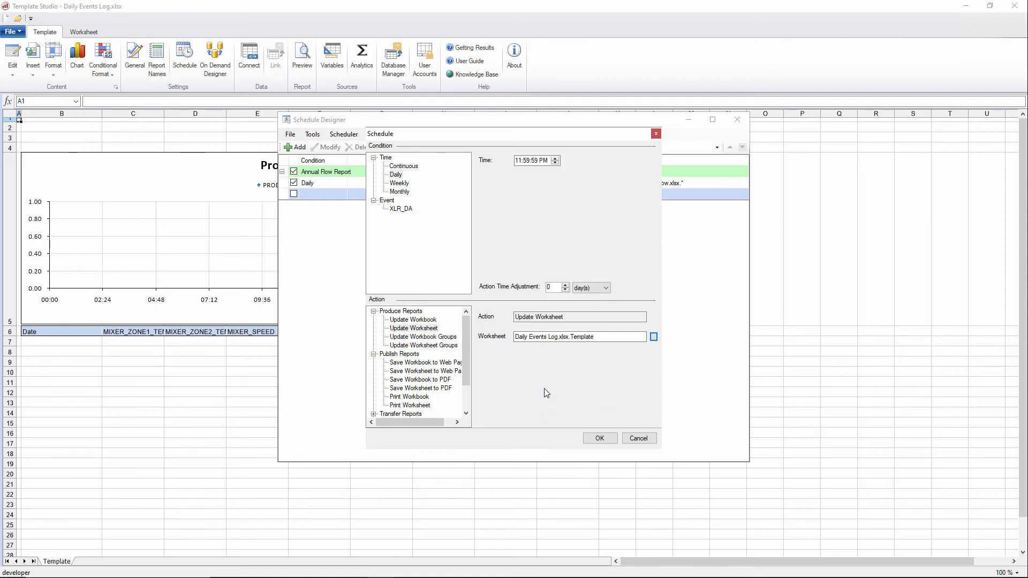
Make the schedule trigger on an XLR_DA event when the user-defined Cycle_Stop tag is equal to 1, and confirm it.
left_click(401, 209)
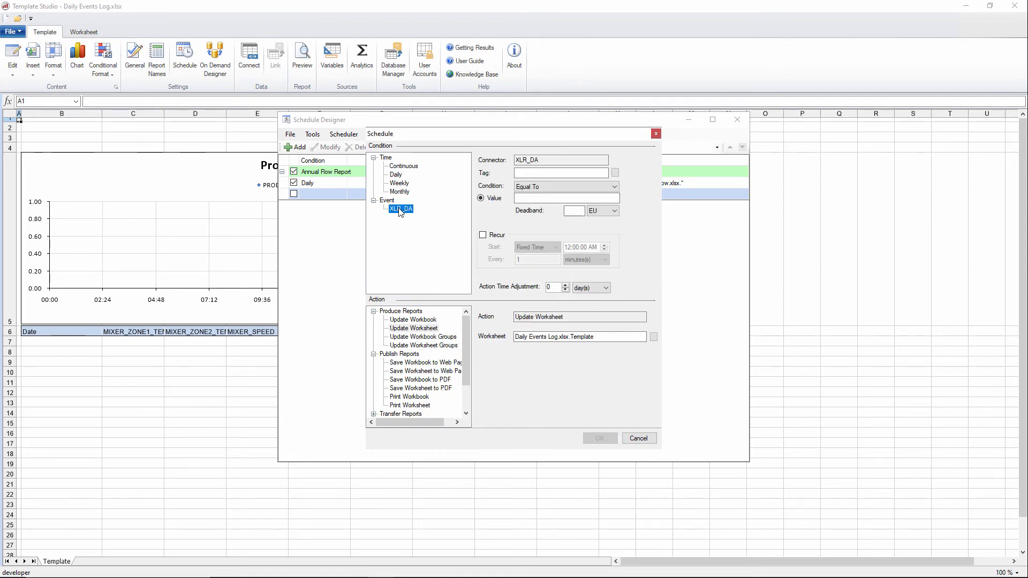
left_click(602, 173)
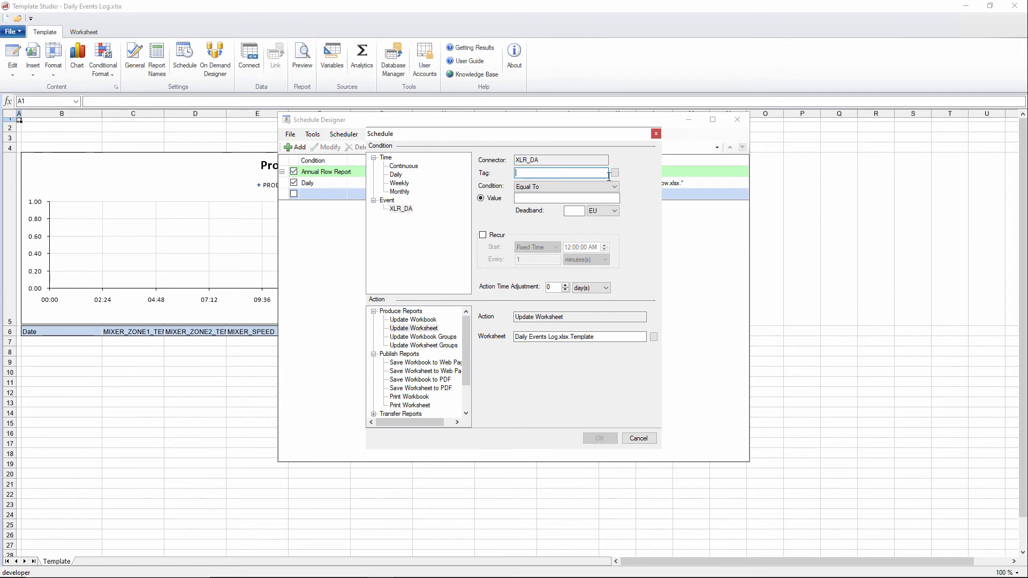
left_click(614, 172)
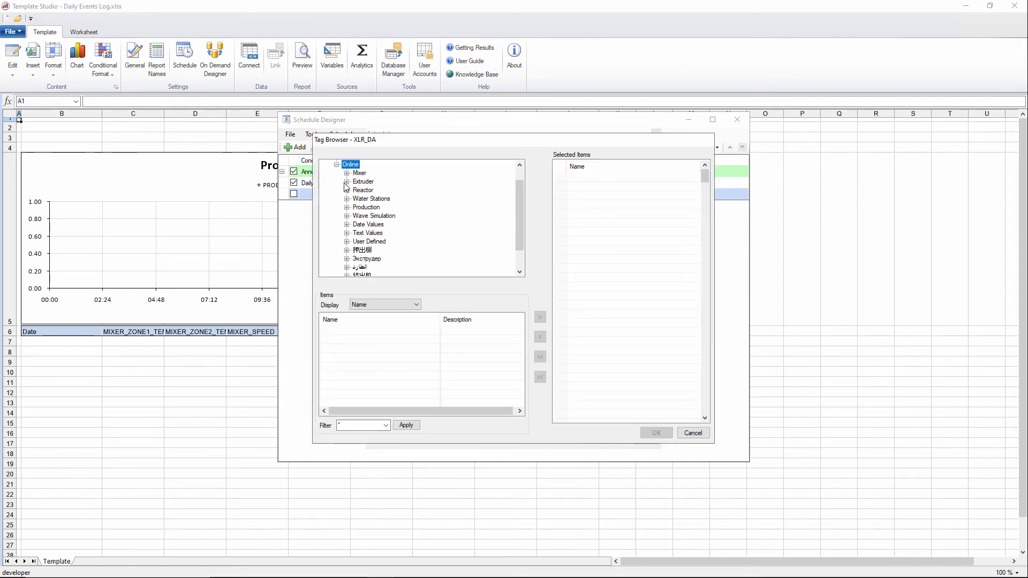
left_click(362, 242)
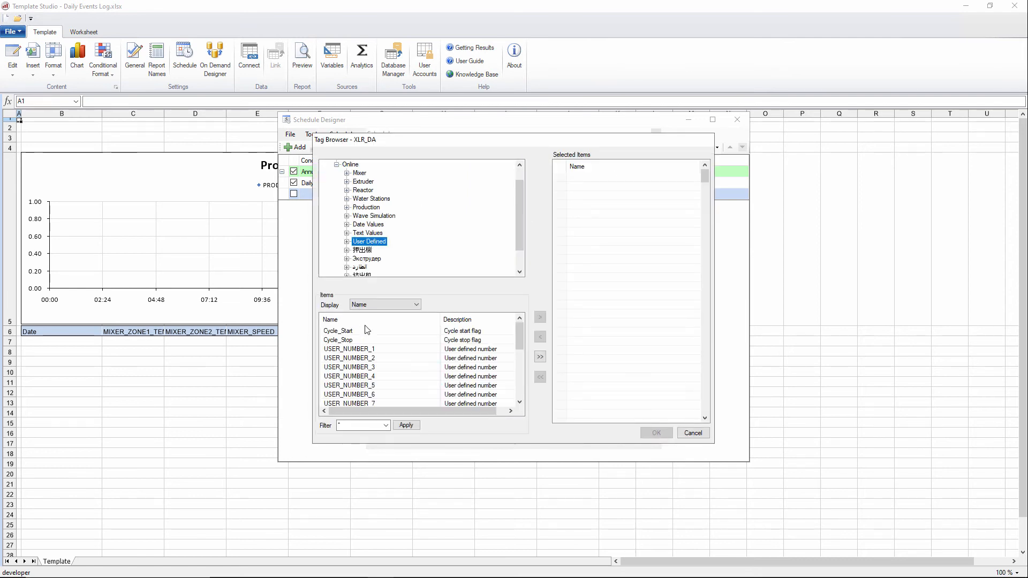
double_click(364, 340)
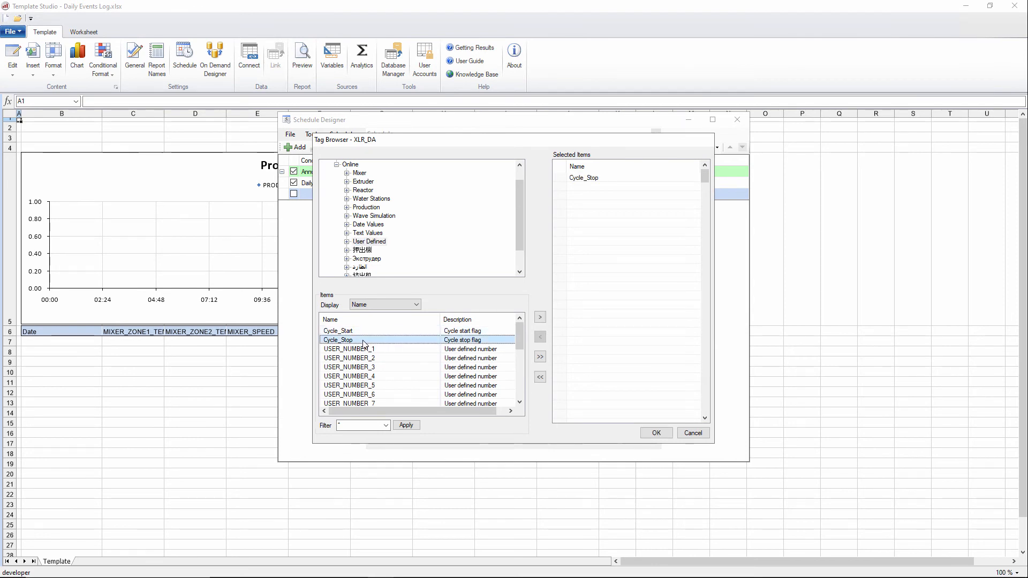
left_click(656, 432)
left_click(549, 198)
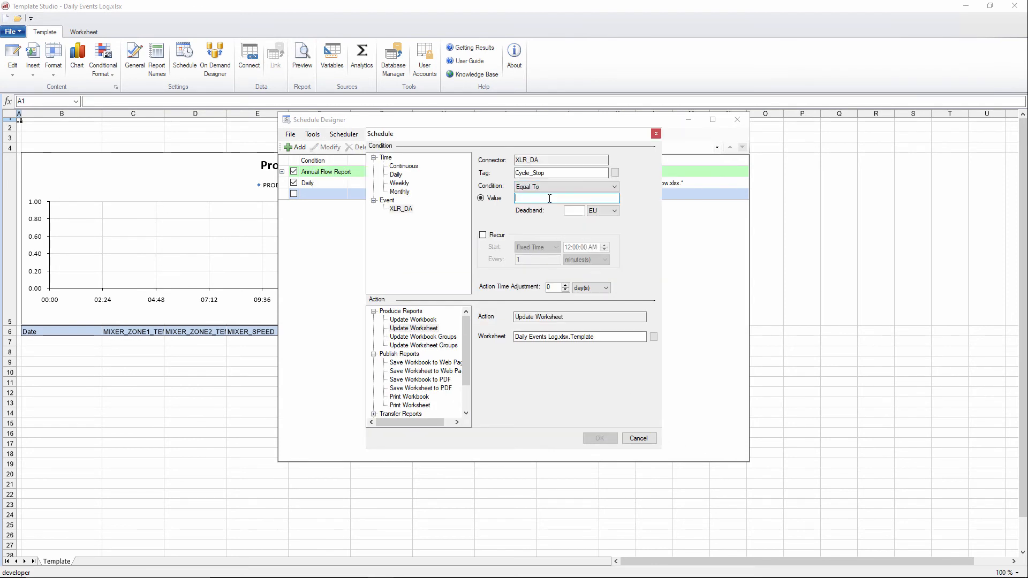
type("1")
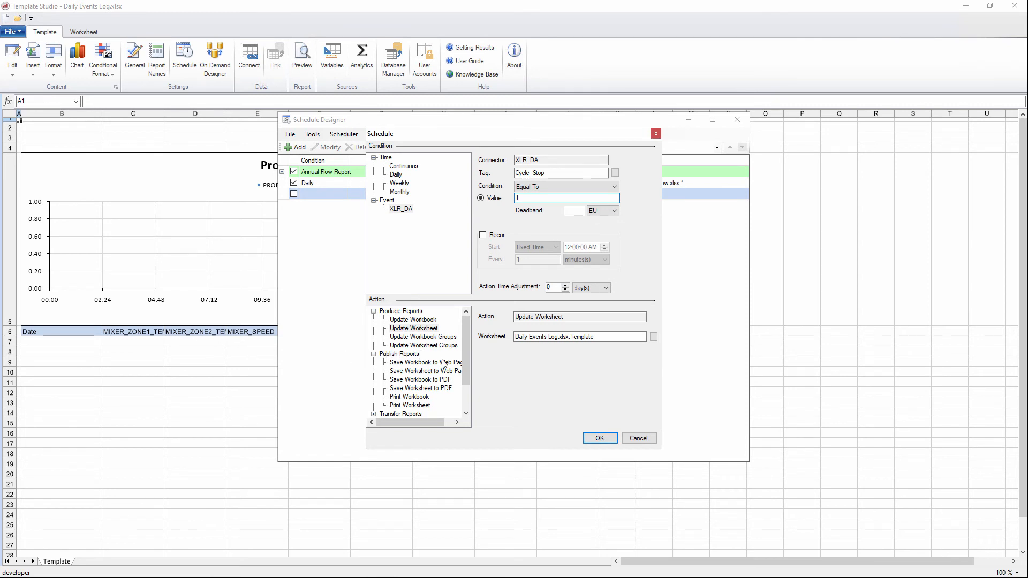
left_click(600, 438)
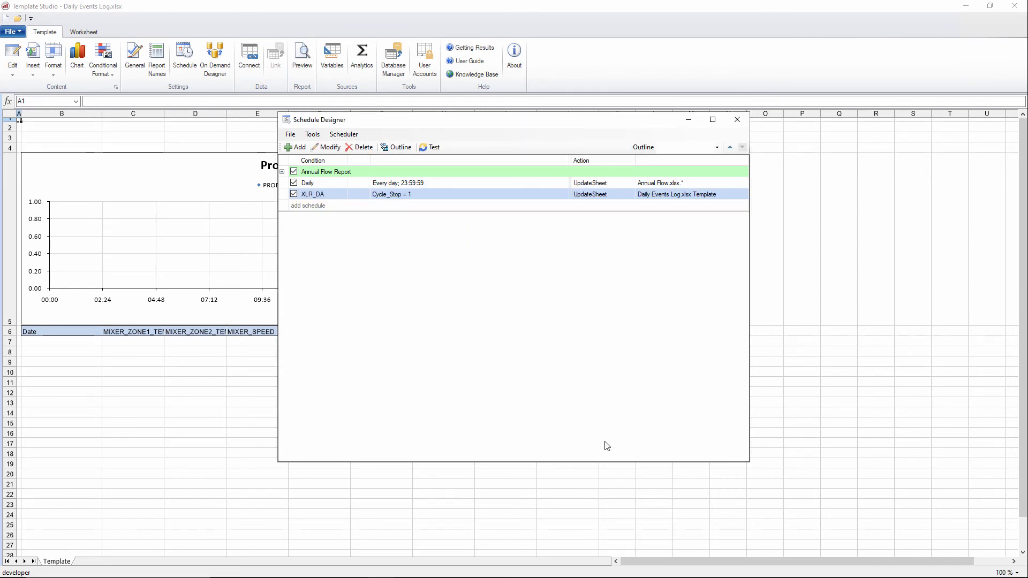
Add an outline described as "Daily Events" above the Cycle_Stop schedule.
left_click(392, 149)
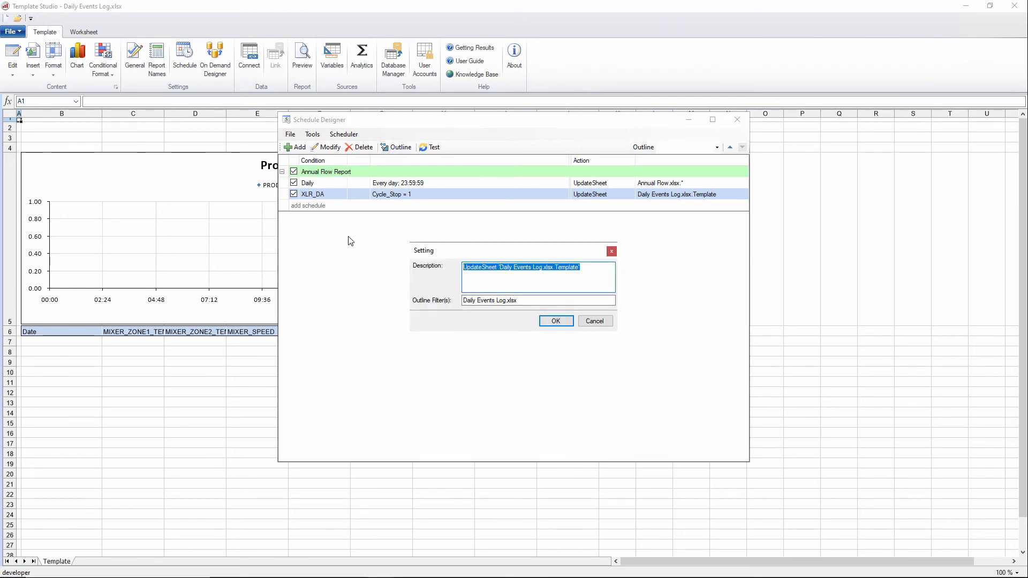
type("Daily")
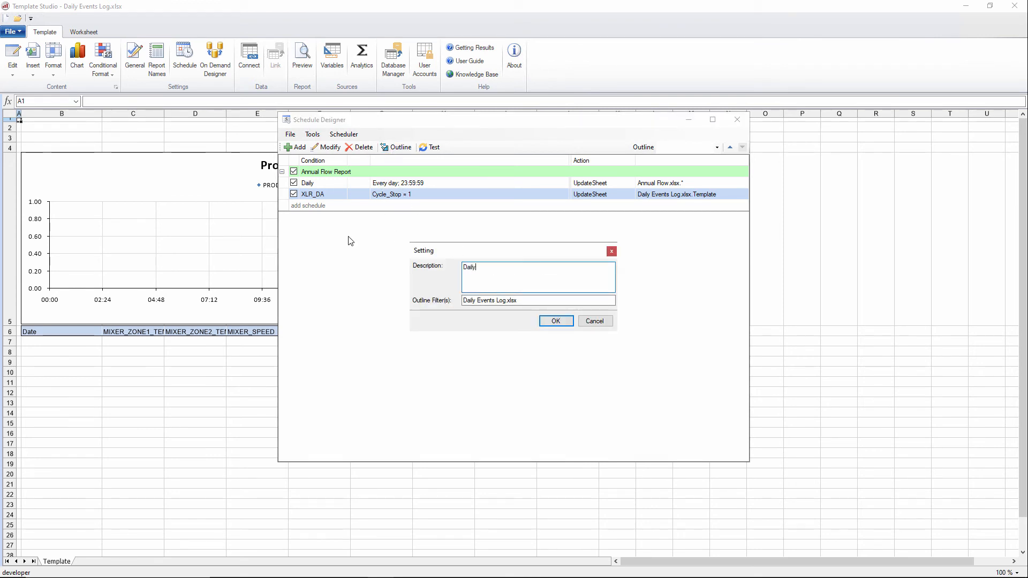
type(" Events")
left_click(555, 321)
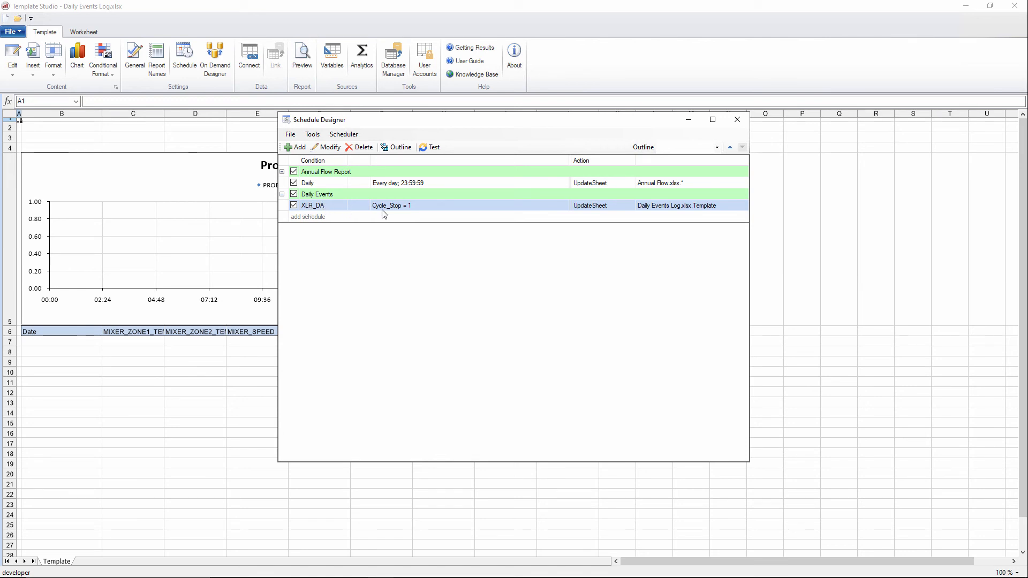
Save the Daily Events Log template and close Template Studio.
left_click(20, 32)
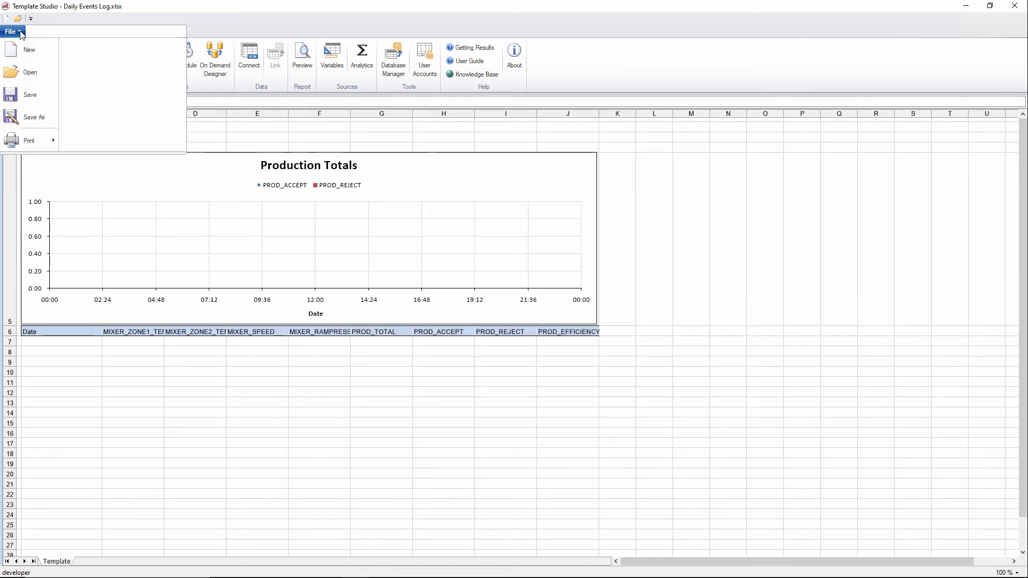
left_click(31, 95)
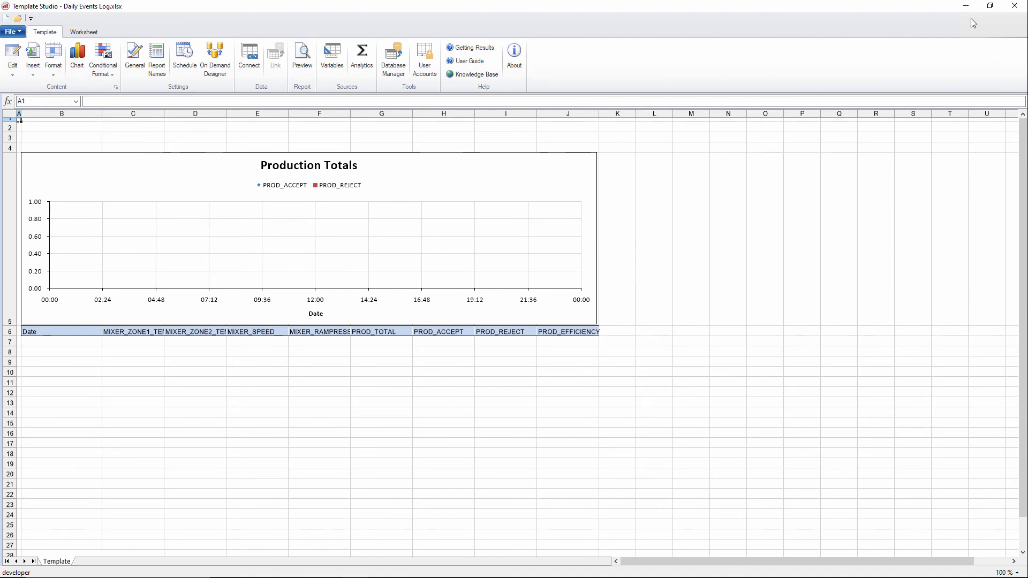
left_click(1015, 7)
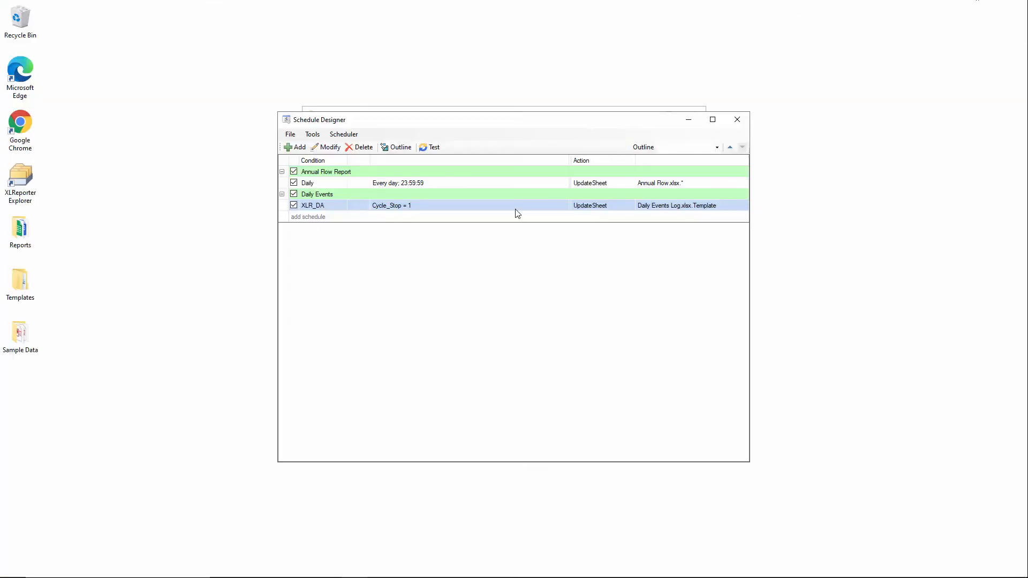
Test the Cycle_Stop schedule with the hour of the From time set to 13, running it for 13:11:18.
left_click(433, 147)
left_click(448, 240)
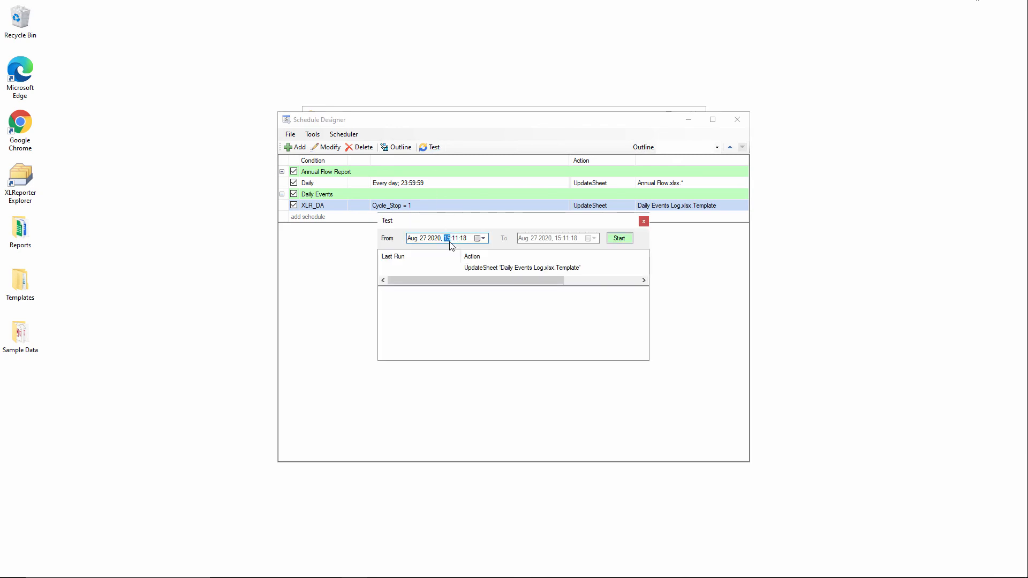
type("13")
left_click(614, 241)
Run the schedule test again with the From time set to 13:25.
left_click(456, 238)
type("13:")
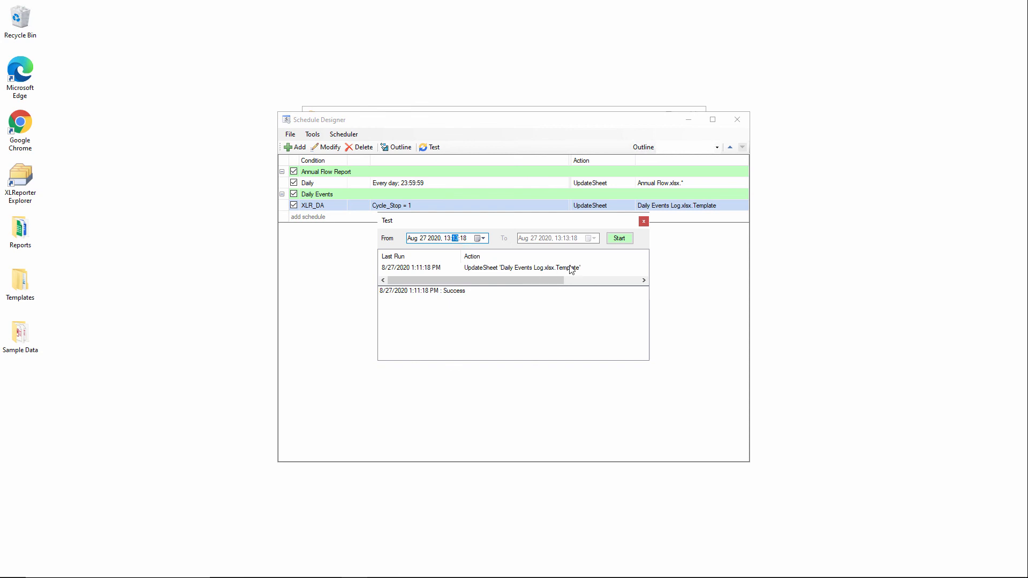
type("24")
left_click(618, 238)
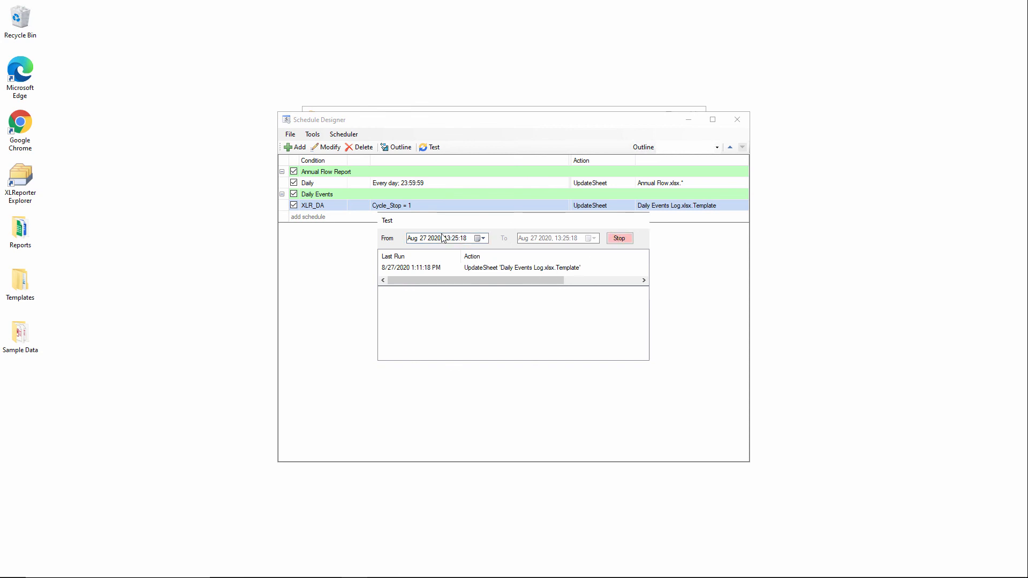
Run the schedule test a third time with the From time set to 14:07, and close the test window.
left_click(447, 238)
type("14")
left_click(456, 238)
type("22")
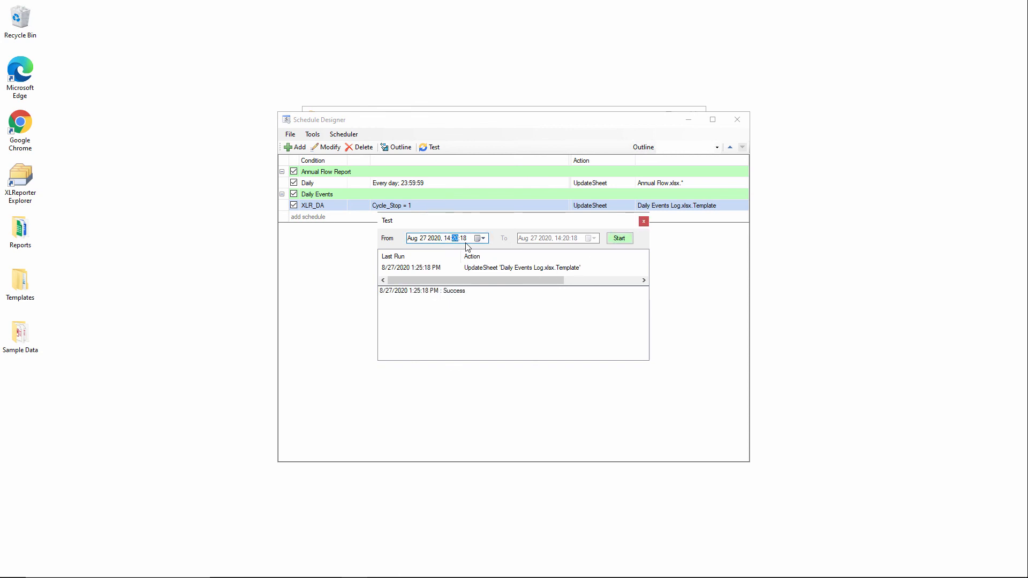
type("07")
left_click(619, 238)
left_click(644, 223)
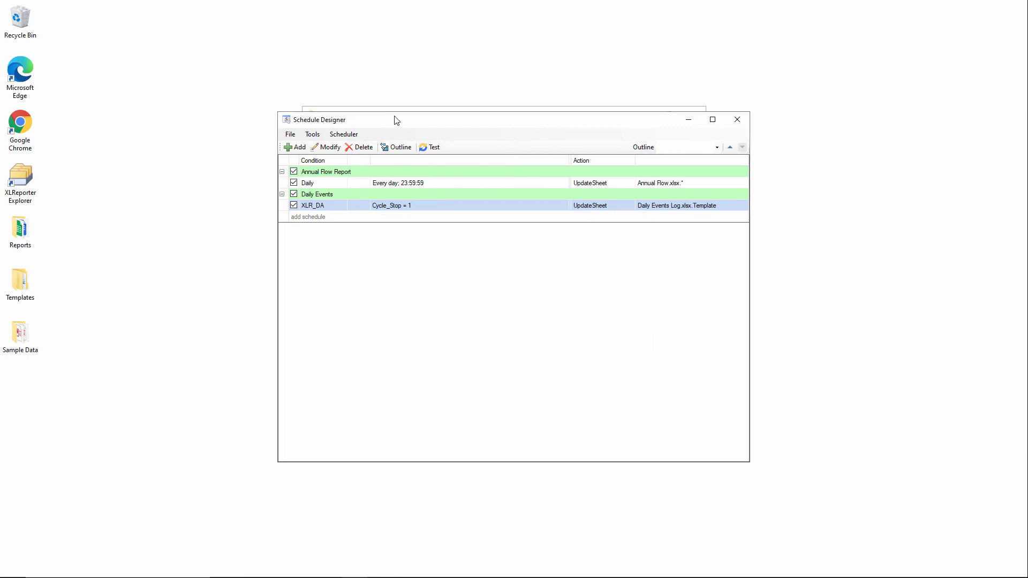
View the scheduled Daily Events Log report in the Workbook Report Viewer, close the viewer and return to the Schedule Designer.
left_click(381, 108)
left_click(494, 177)
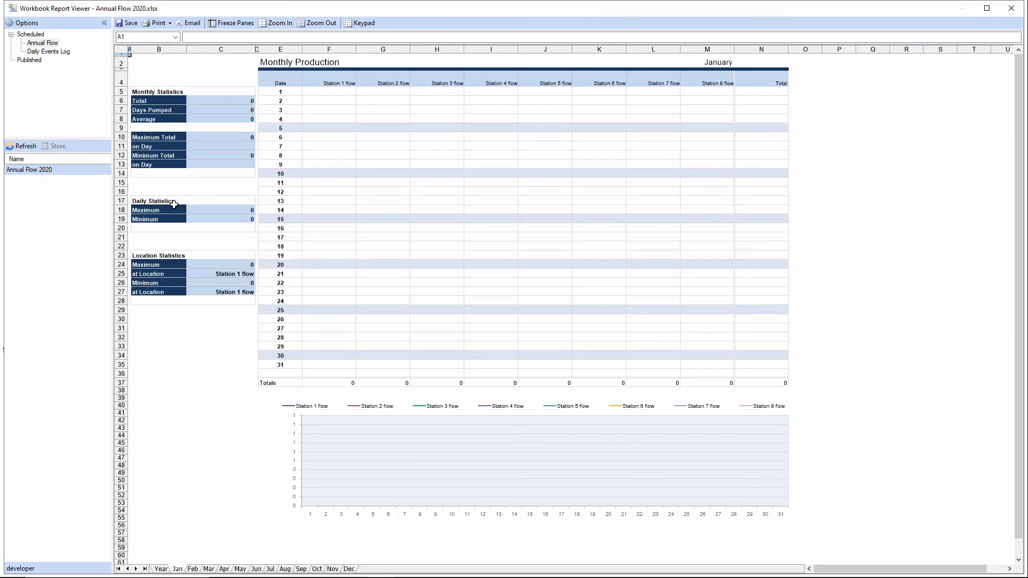
left_click(63, 52)
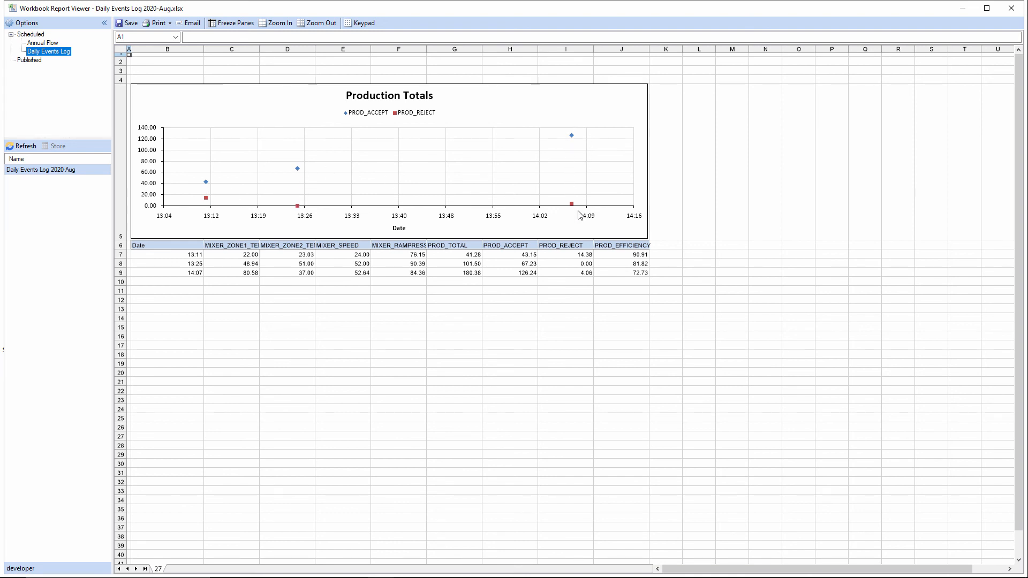
left_click(1016, 12)
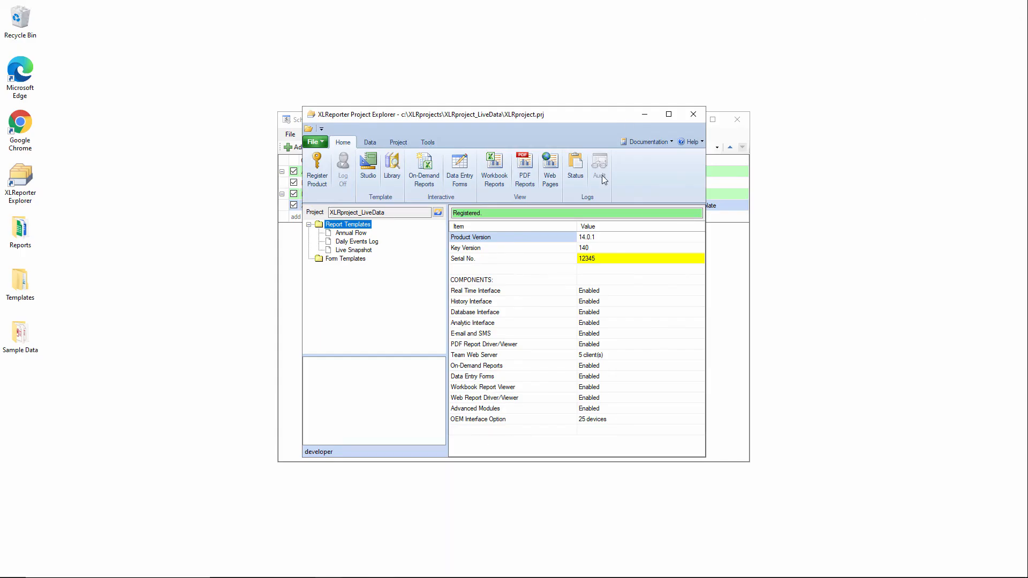
left_click(733, 278)
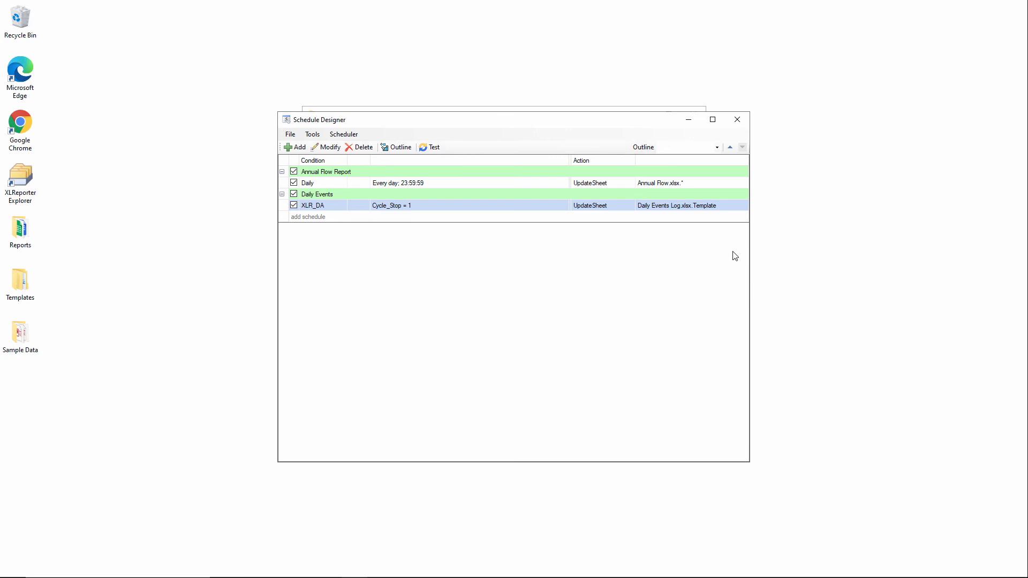